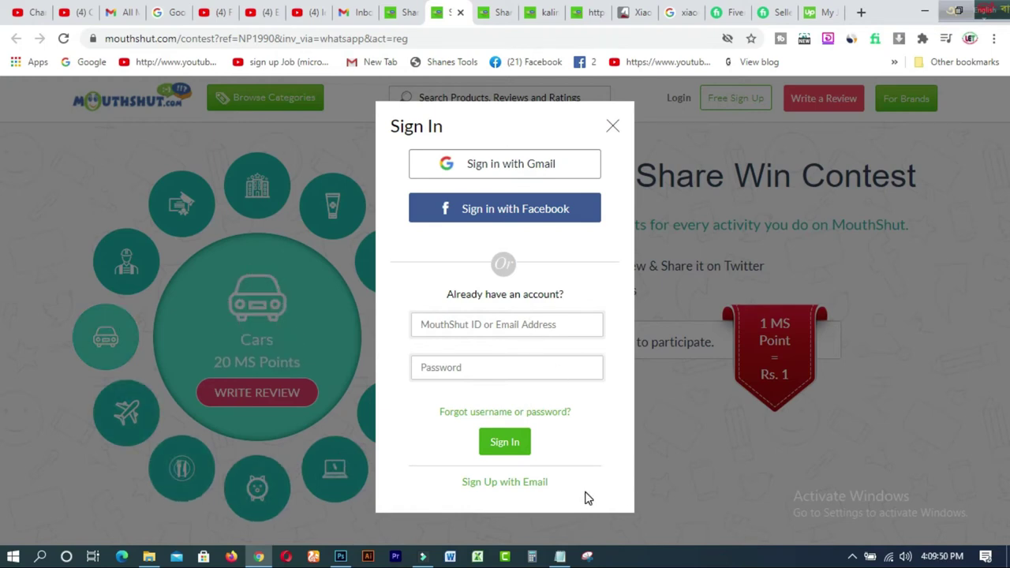
# Open the KYC document submission page from the signed-in contest page in a new browser tab and switch to it.
pyautogui.click(497, 18)
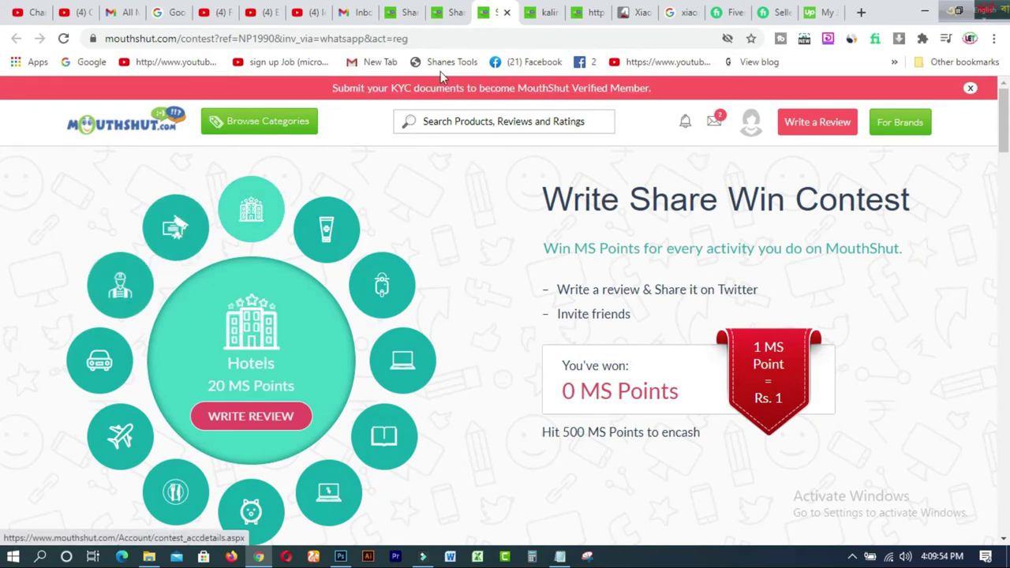
pyautogui.click(448, 18)
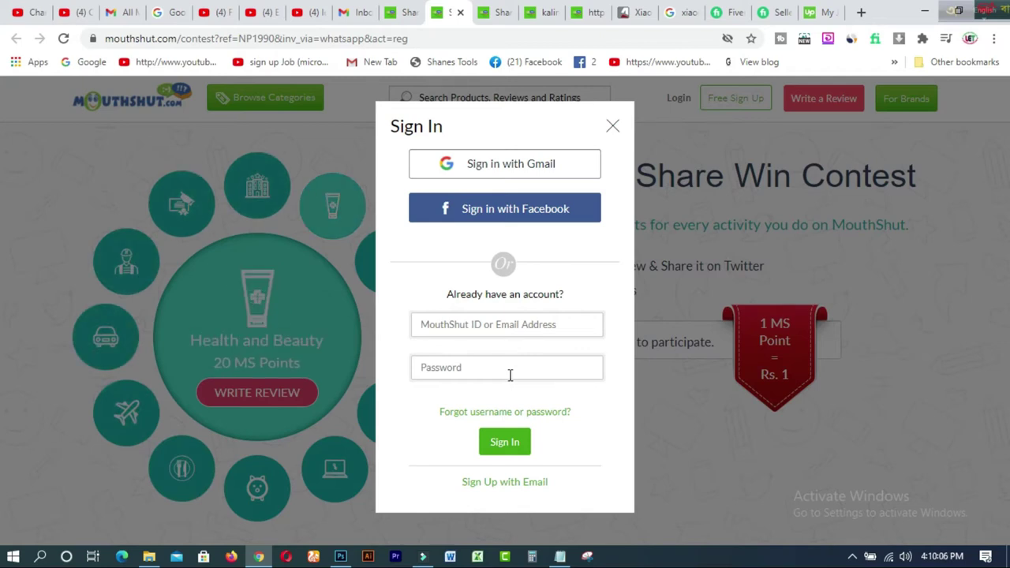
pyautogui.click(493, 12)
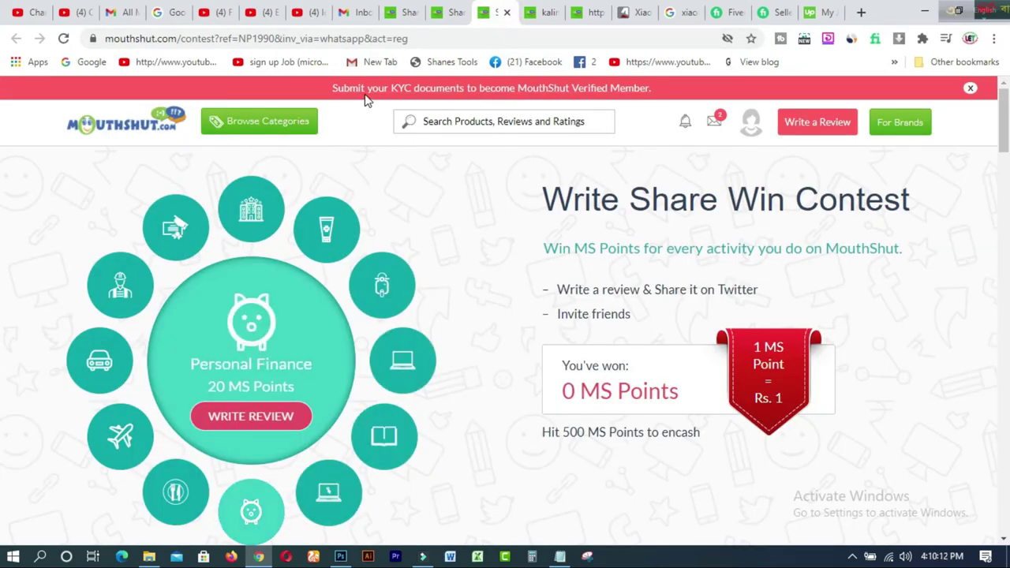
pyautogui.rightClick(474, 99)
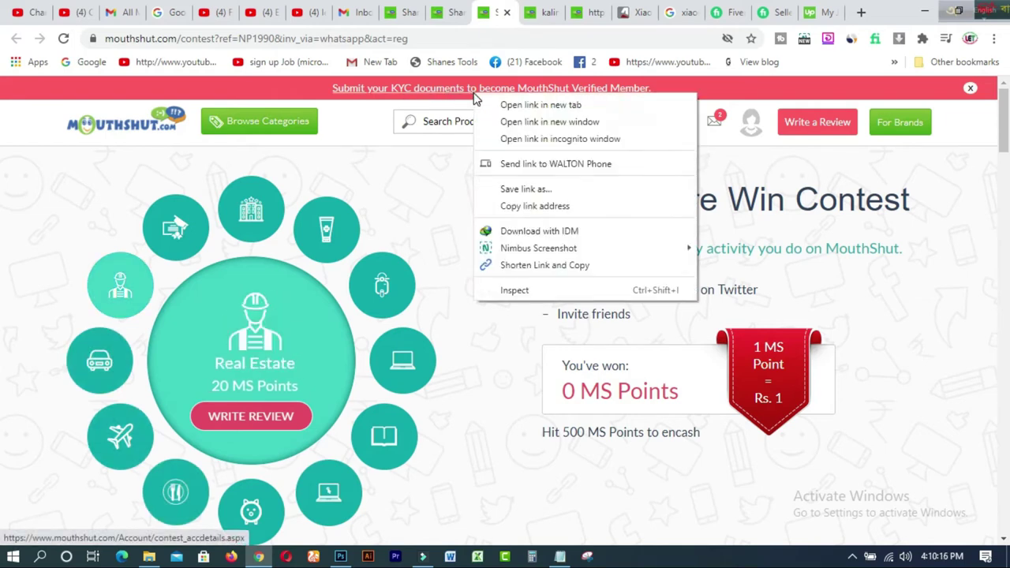
pyautogui.click(497, 104)
pyautogui.click(519, 14)
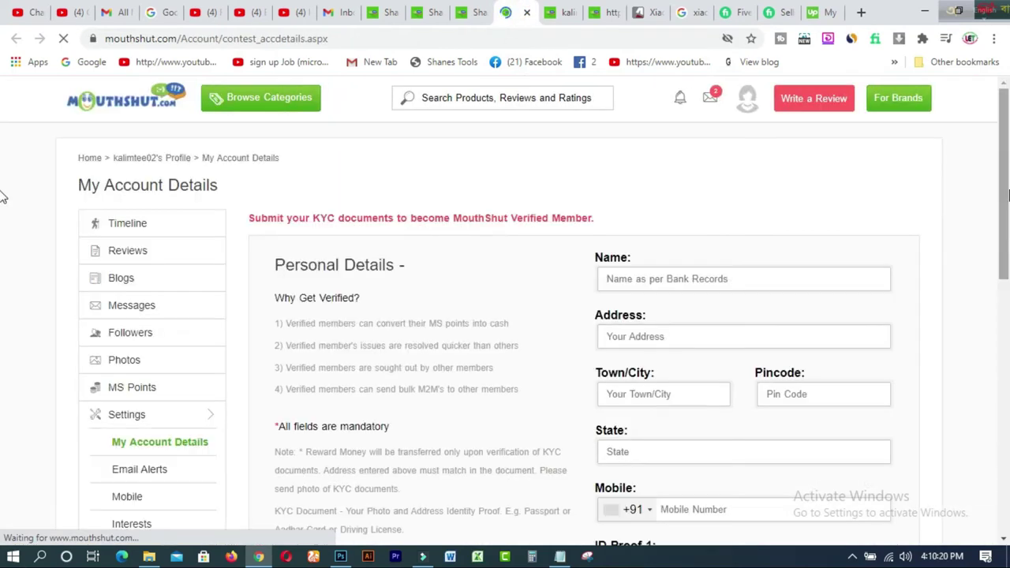
# Fill in the personal details form from a saved address profile, and clear the name field.
pyautogui.scroll(-1, 2, 199)
pyautogui.scroll(-1, 2, 199)
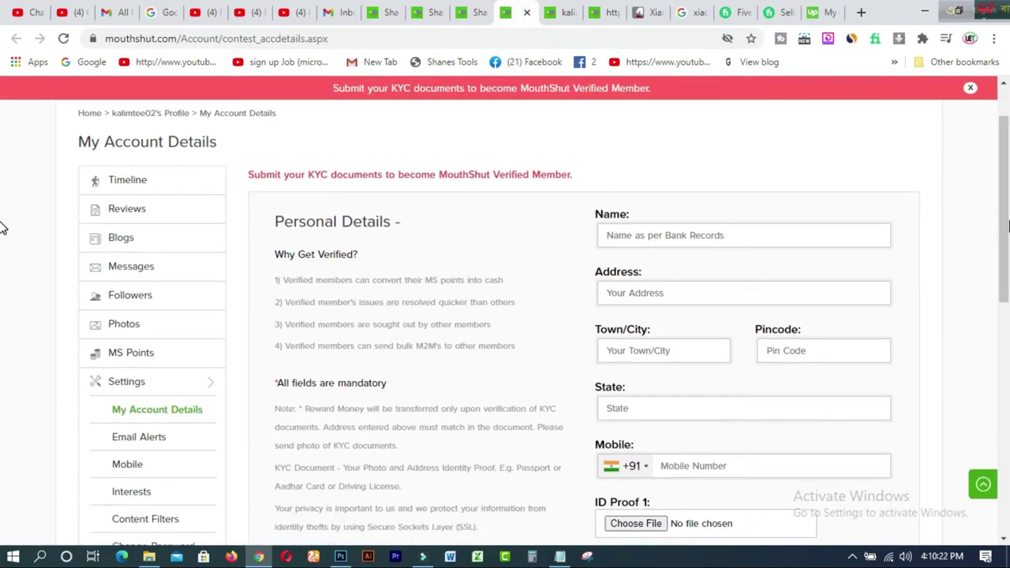
pyautogui.scroll(-2, 3, 229)
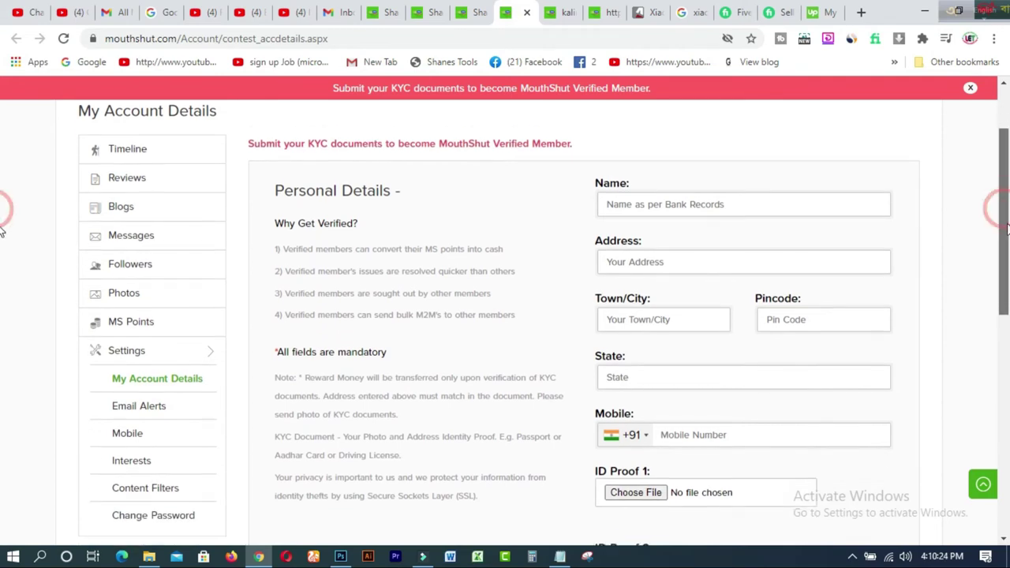
pyautogui.scroll(1, 3, 237)
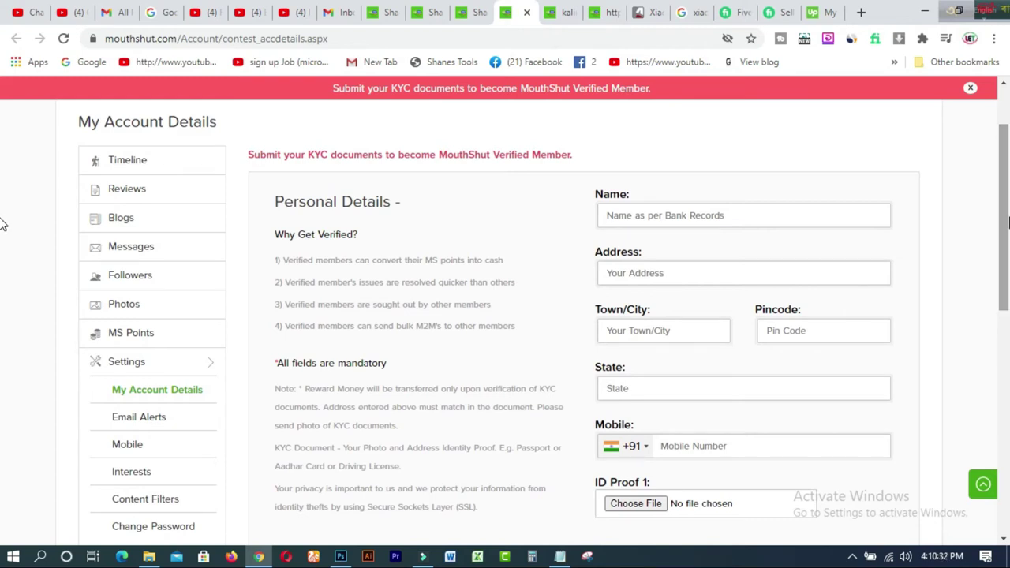
pyautogui.click(702, 219)
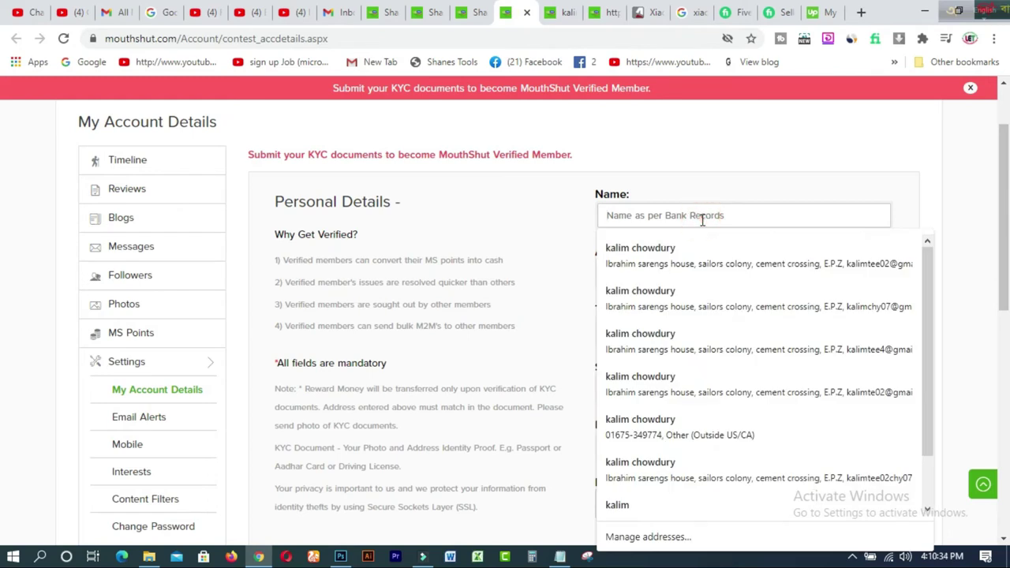
pyautogui.click(671, 242)
pyautogui.click(698, 221)
pyautogui.moveTo(698, 221); pyautogui.dragTo(576, 215)
pyautogui.press('BackSpace')
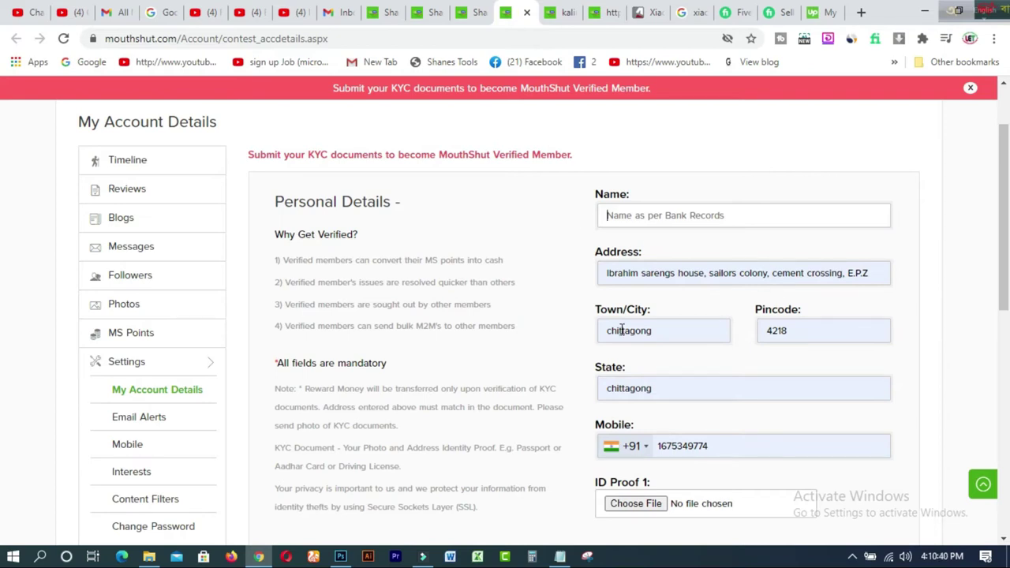
# Set the mobile number's country code to Bangladesh (+880).
pyautogui.moveTo(1007, 217); pyautogui.dragTo(1004, 301)
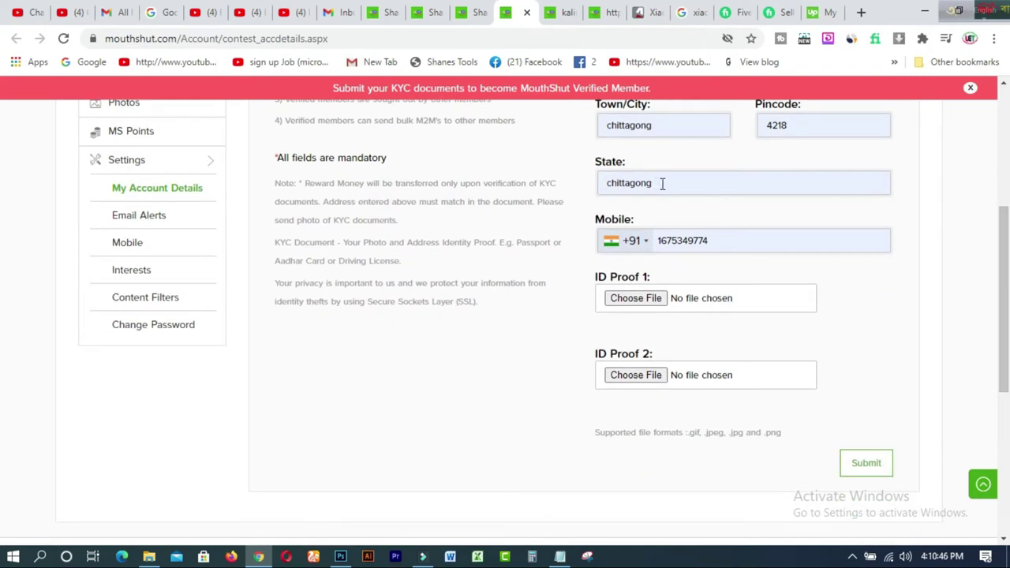
pyautogui.click(646, 241)
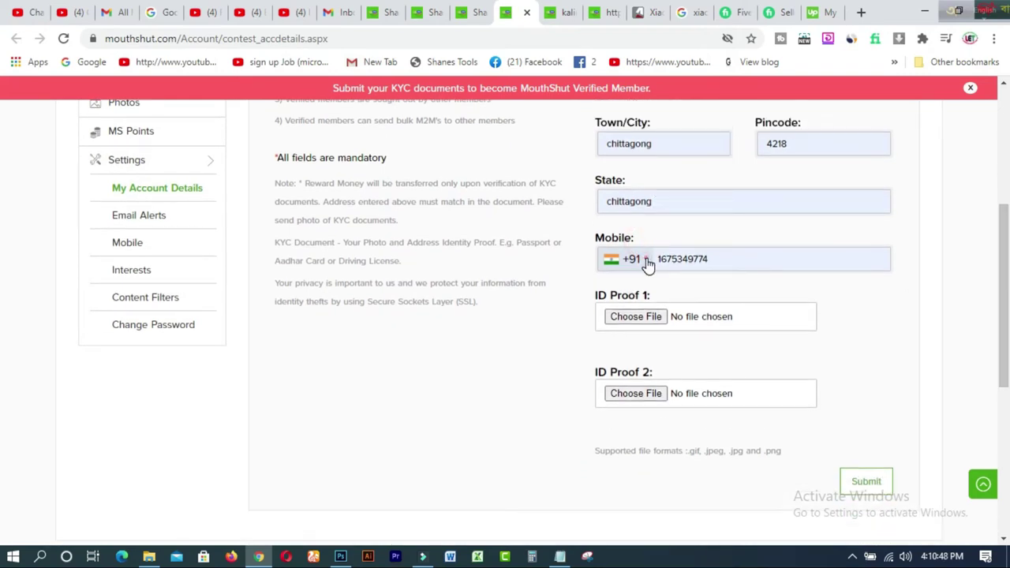
pyautogui.click(645, 260)
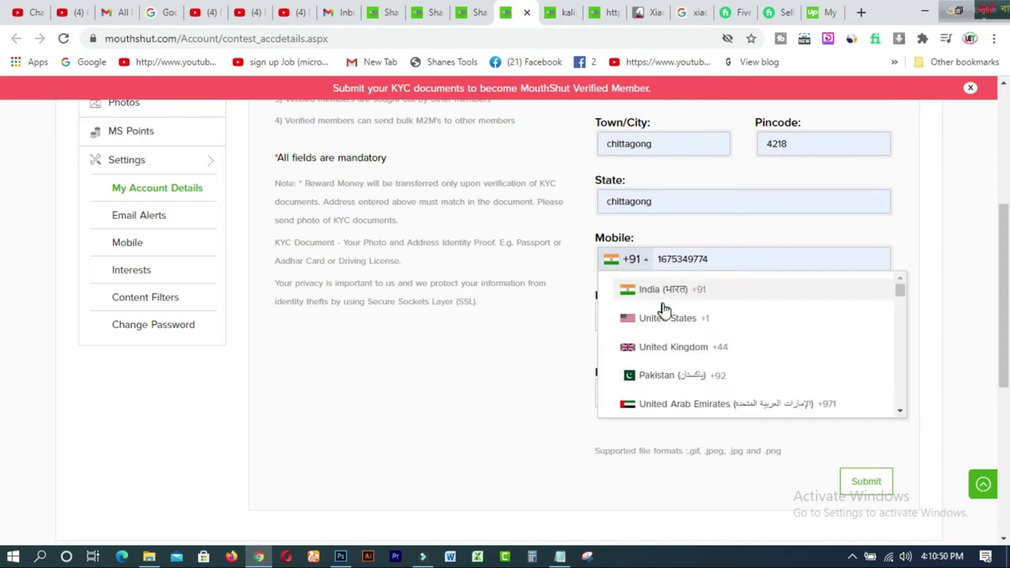
pyautogui.moveTo(901, 296); pyautogui.dragTo(902, 307)
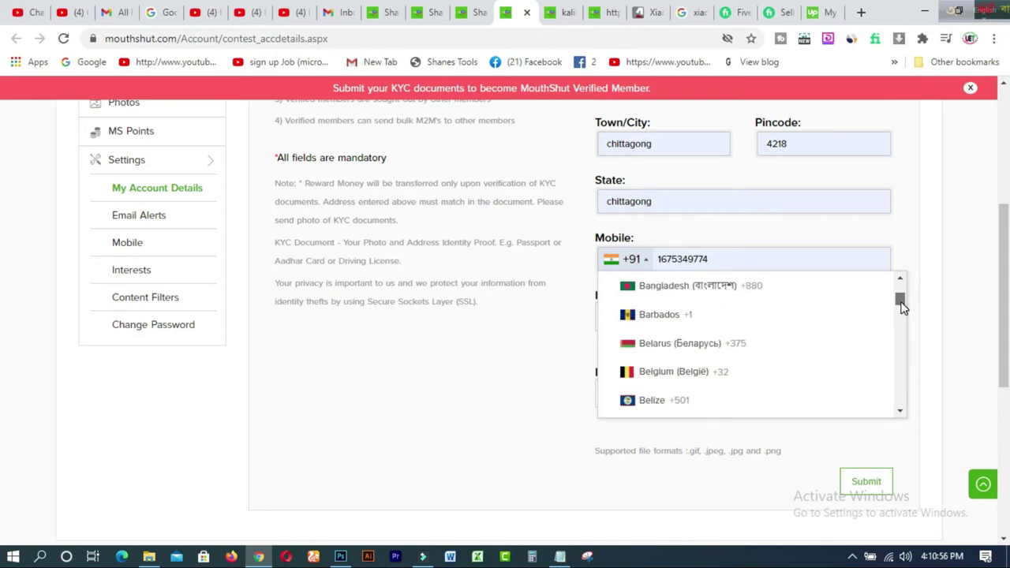
pyautogui.click(744, 289)
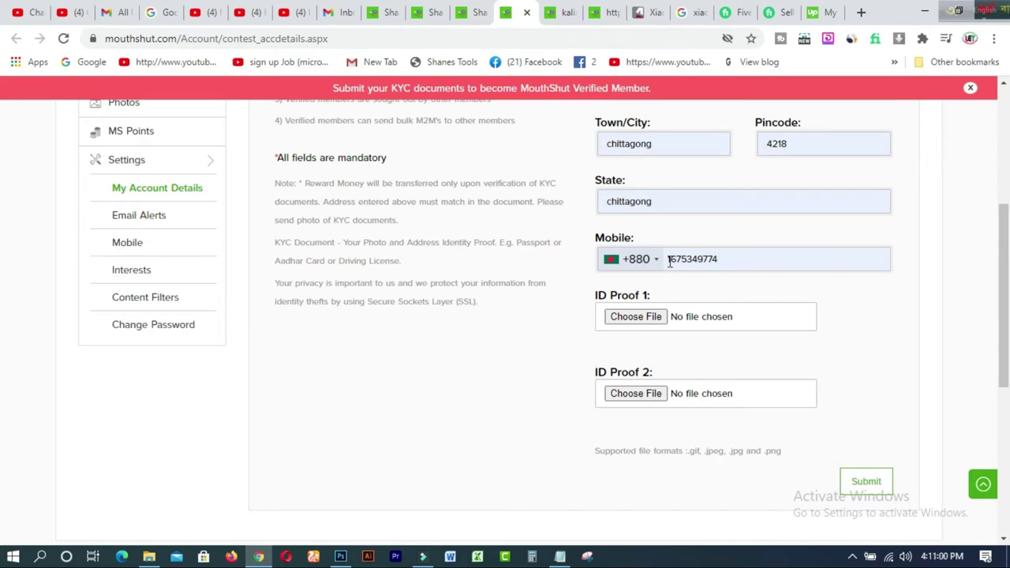
# Delete the last three digits of the mobile number and dismiss the autofill suggestions.
pyautogui.press('BackSpace')
pyautogui.press('BackSpace')
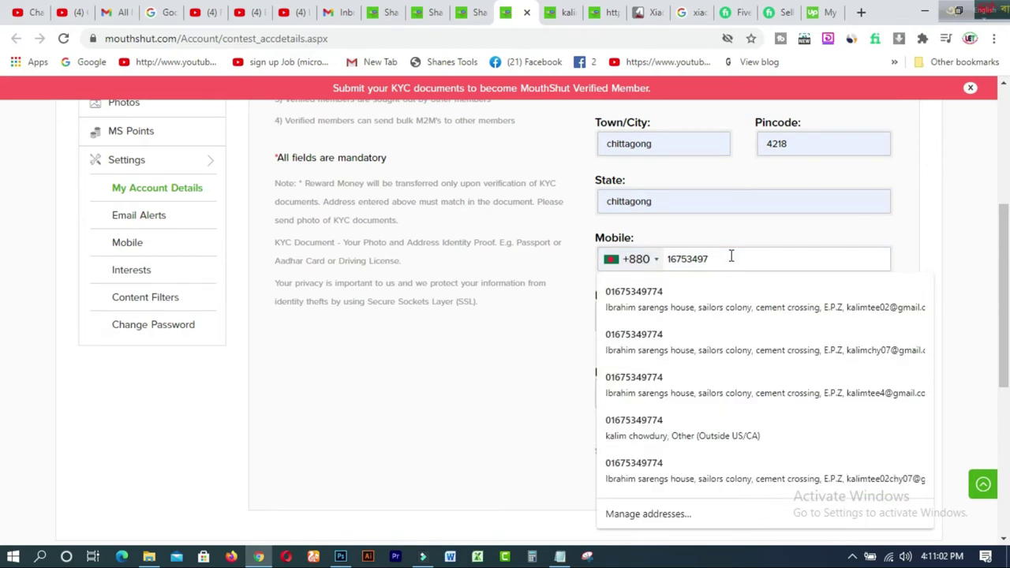
pyautogui.click(737, 236)
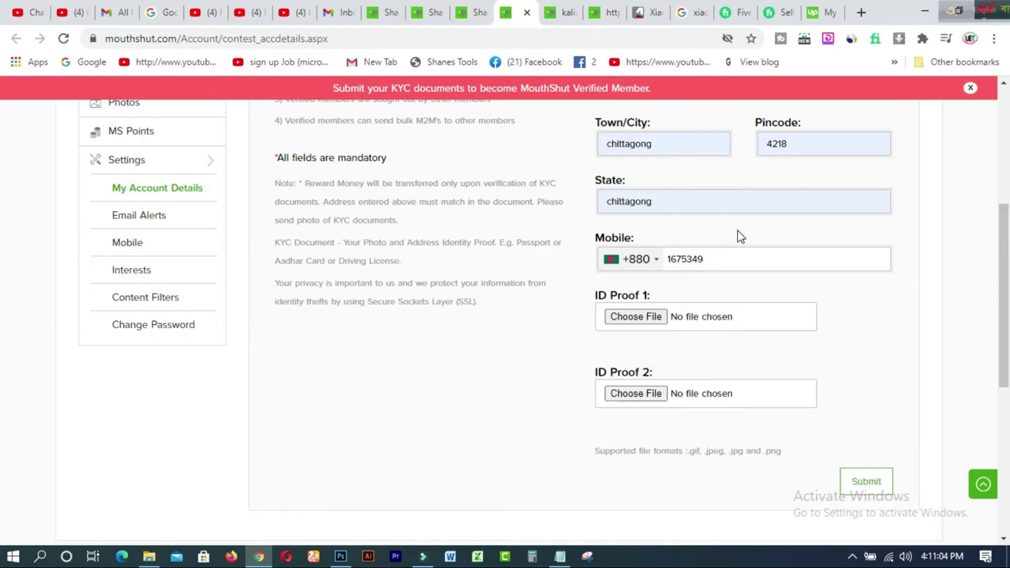
# Change the mobile number's country code to India (+91).
pyautogui.click(657, 260)
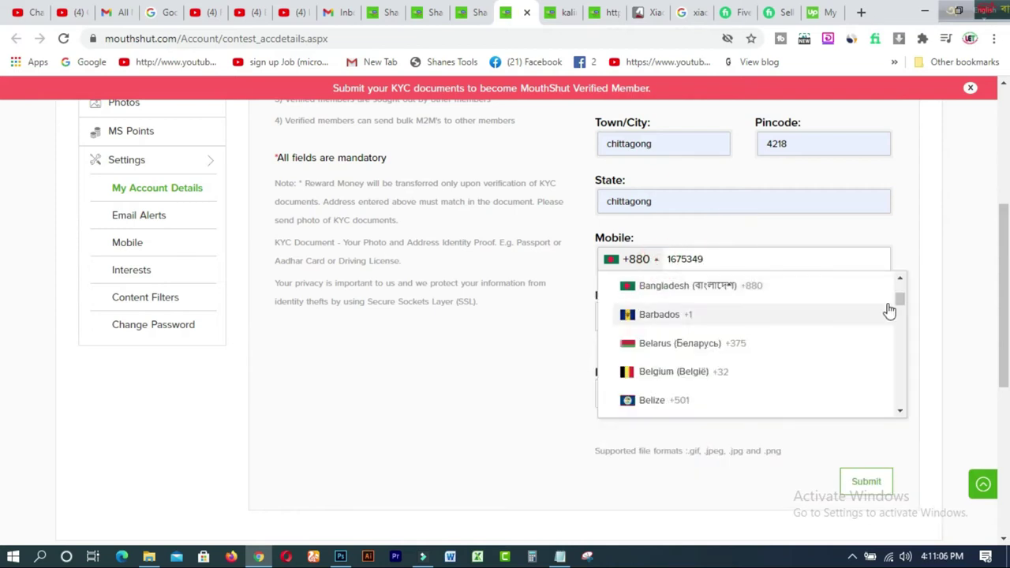
pyautogui.moveTo(902, 302); pyautogui.dragTo(907, 341)
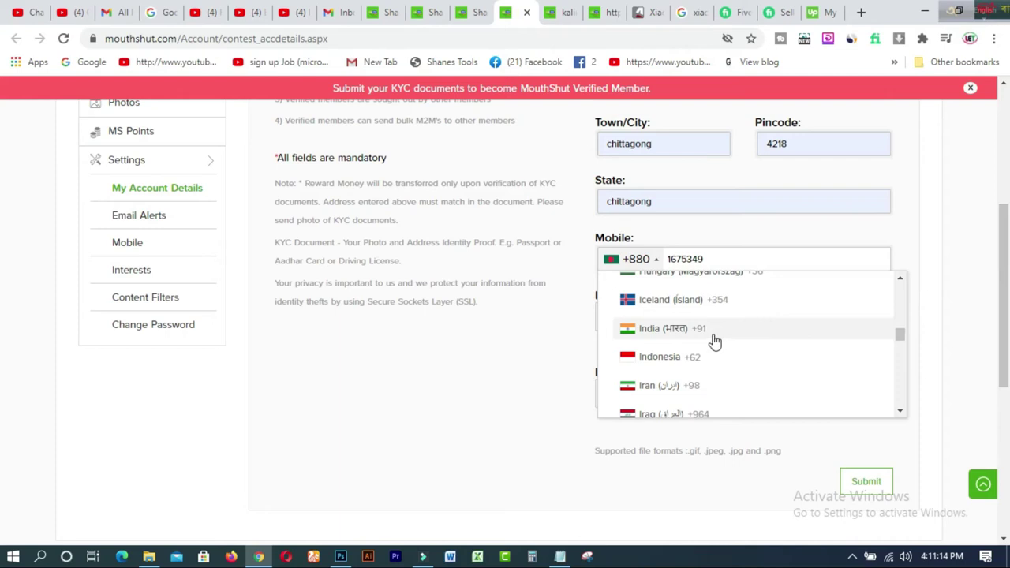
pyautogui.click(685, 328)
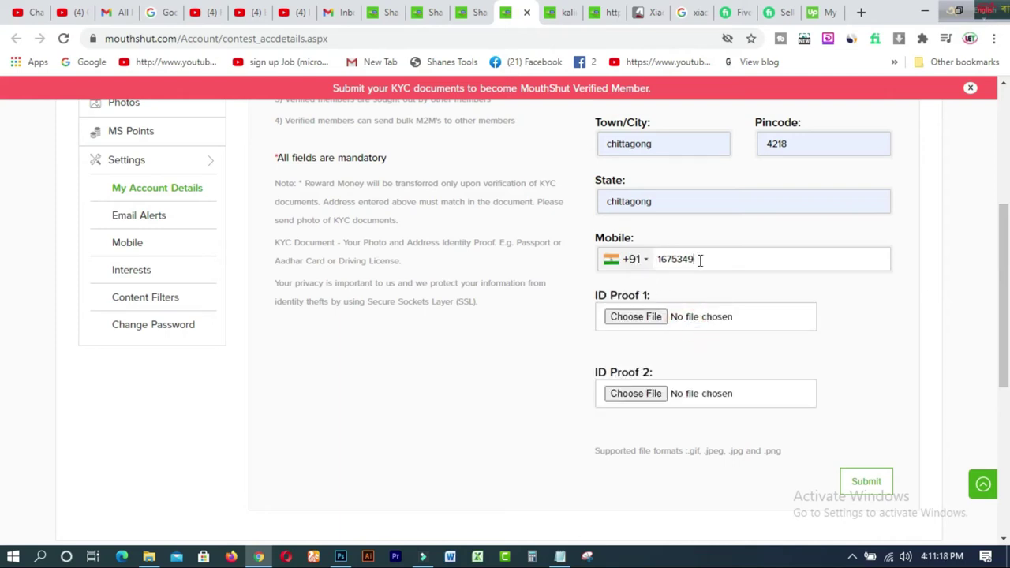
# Highlight "Driving License" in the note on KYC documents, and try to submit the personal details form without ID proofs.
pyautogui.moveTo(1001, 288); pyautogui.dragTo(1005, 266)
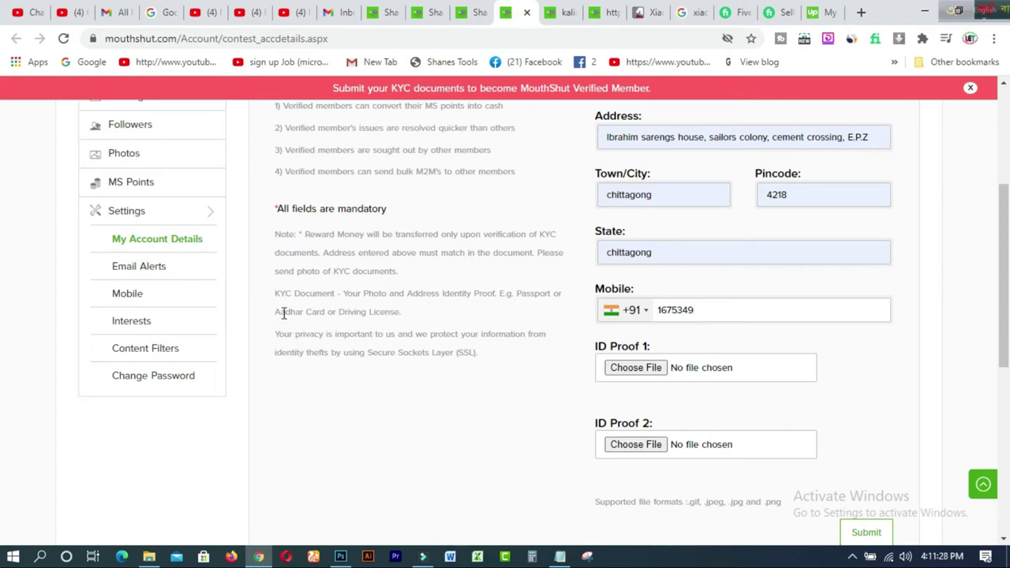
pyautogui.moveTo(279, 313); pyautogui.dragTo(403, 311)
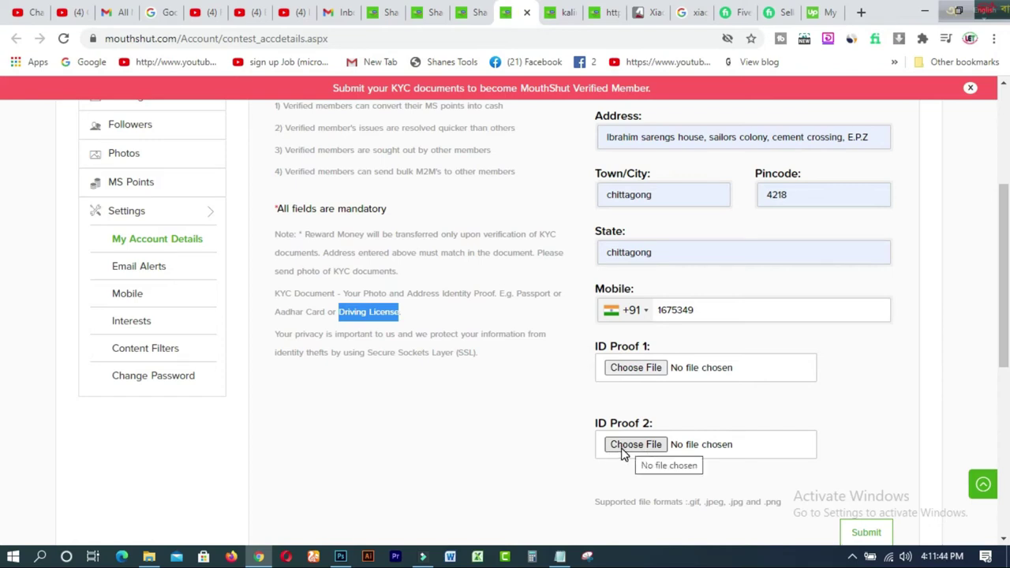
pyautogui.scroll(-2, 868, 394)
pyautogui.click(865, 359)
pyautogui.moveTo(1001, 328); pyautogui.dragTo(998, 238)
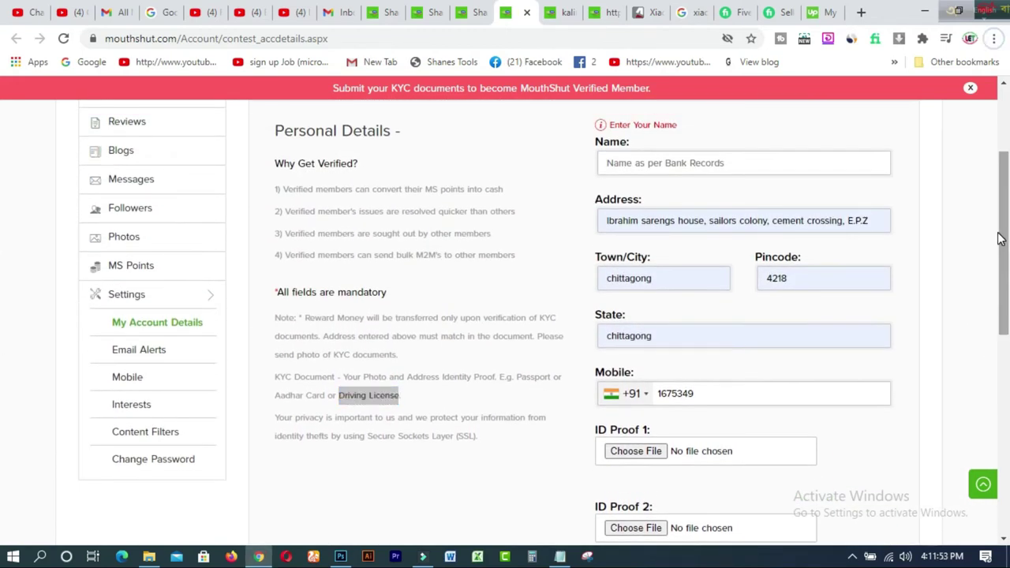
pyautogui.moveTo(999, 234); pyautogui.dragTo(1002, 172)
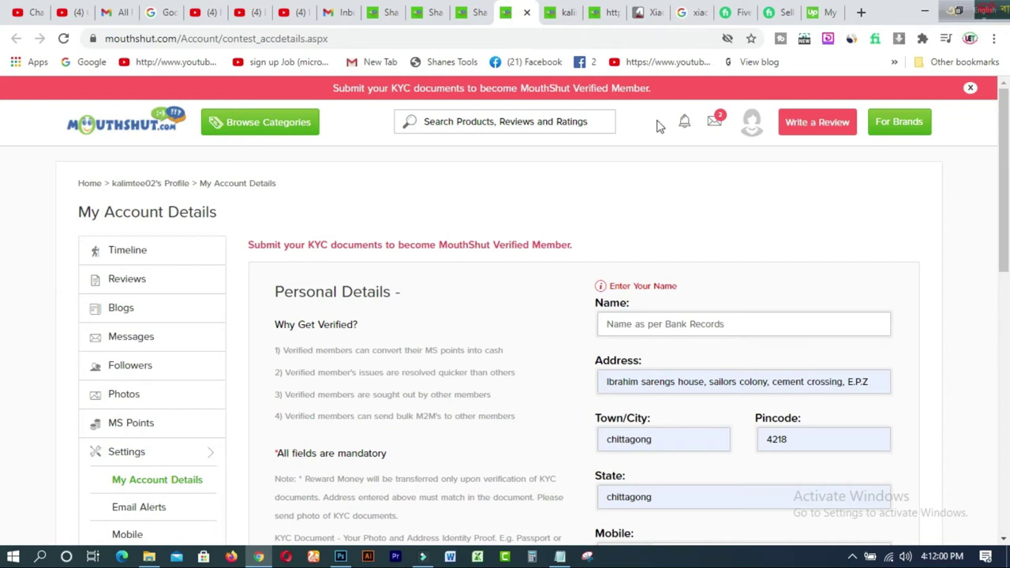
# Open the page for writing a review on products and services in the other account details tab and place the cursor in its product search field.
pyautogui.click(561, 22)
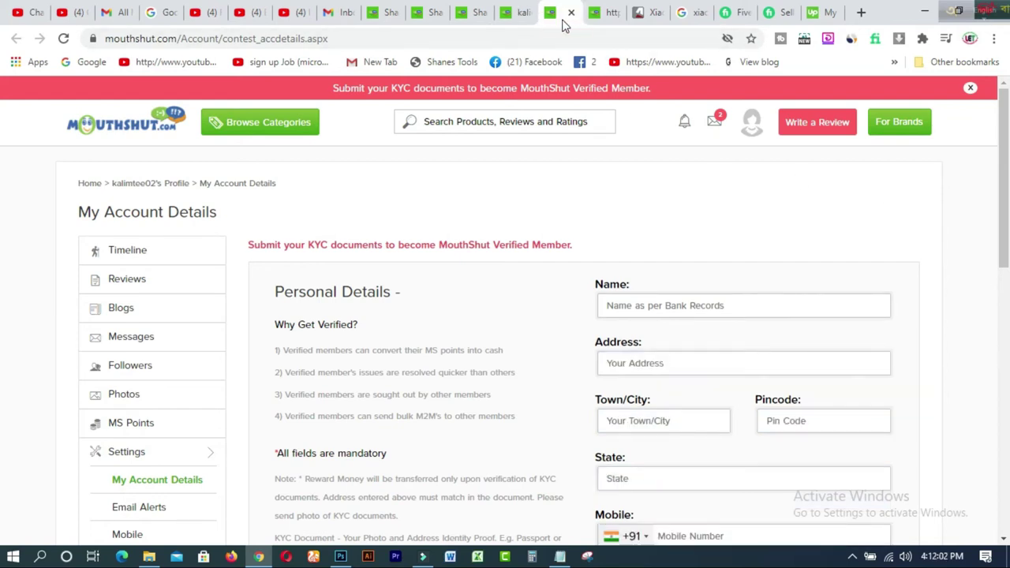
pyautogui.click(599, 24)
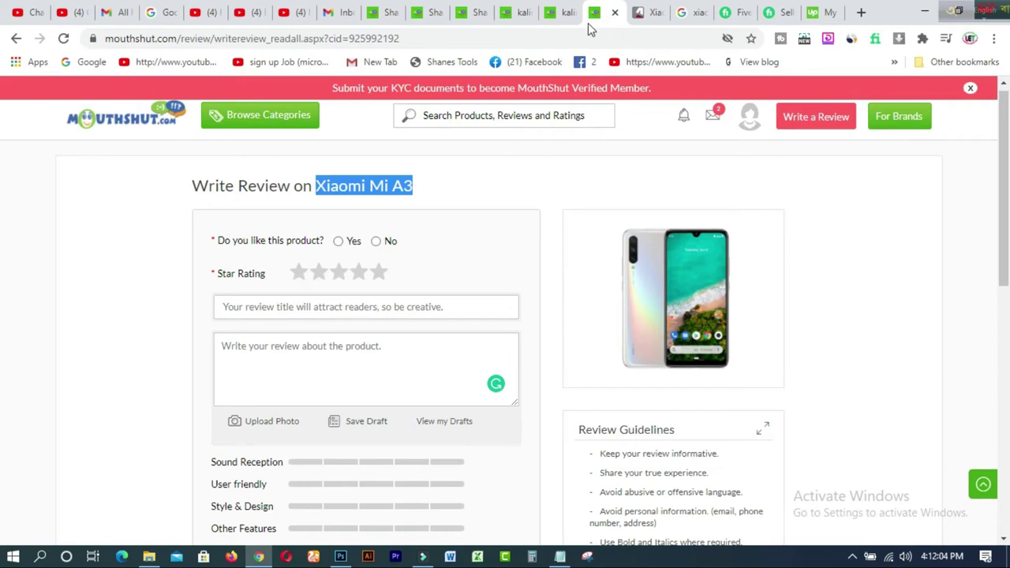
pyautogui.click(561, 21)
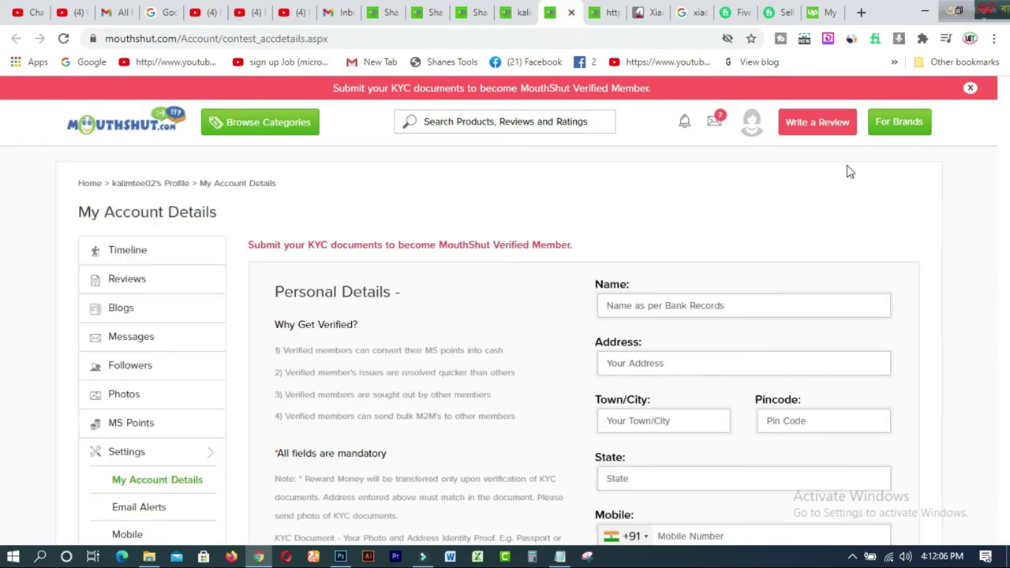
pyautogui.click(795, 132)
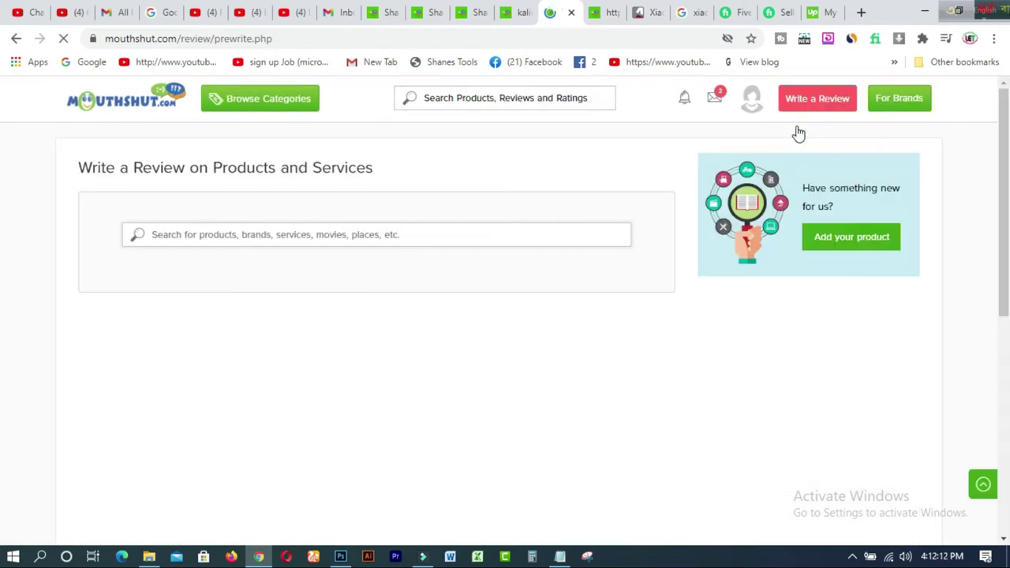
pyautogui.click(372, 260)
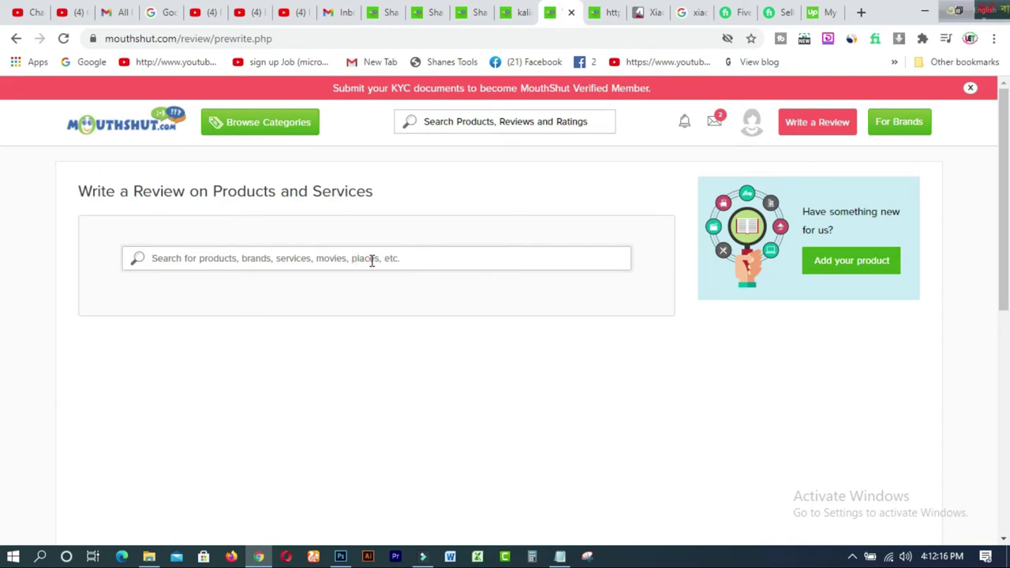
pyautogui.moveTo(289, 128)
pyautogui.moveTo(130, 208)
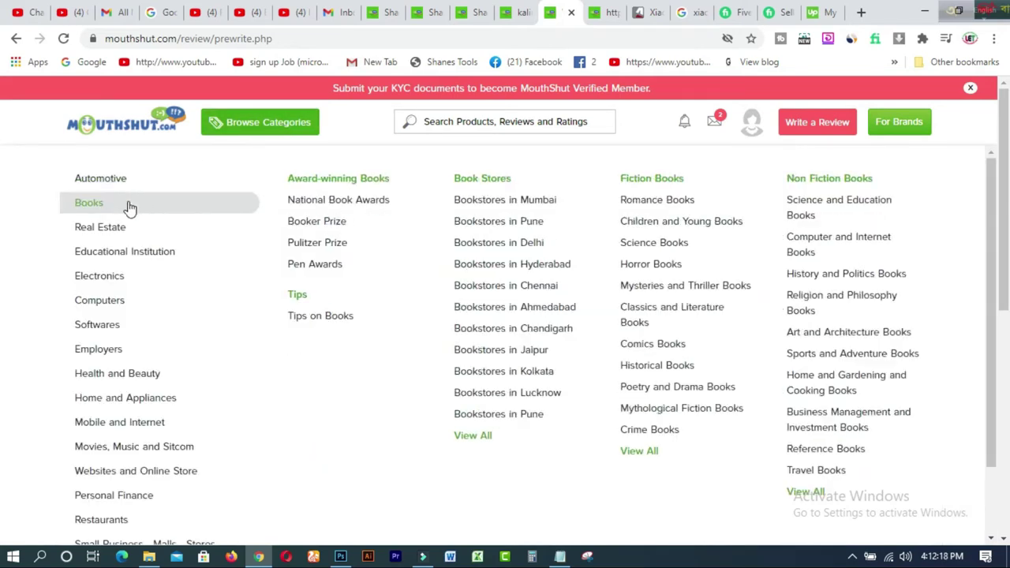
pyautogui.moveTo(105, 285)
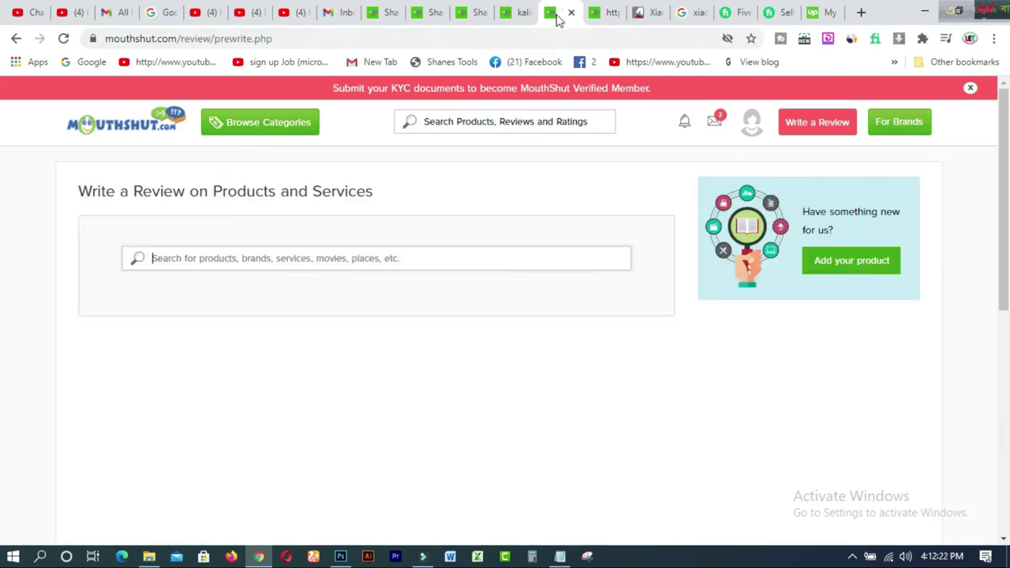
pyautogui.click(254, 260)
# Copy "xiaomi mi a3" from the Google search query and return to the Xiaomi Mi A3 review form.
pyautogui.click(687, 14)
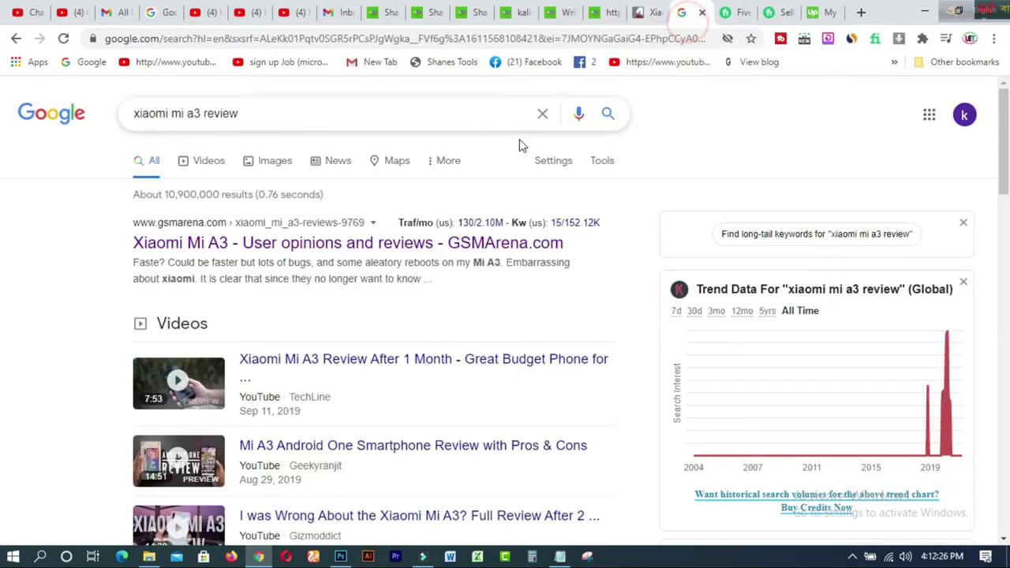
pyautogui.doubleClick(200, 113)
pyautogui.moveTo(183, 115); pyautogui.dragTo(131, 117)
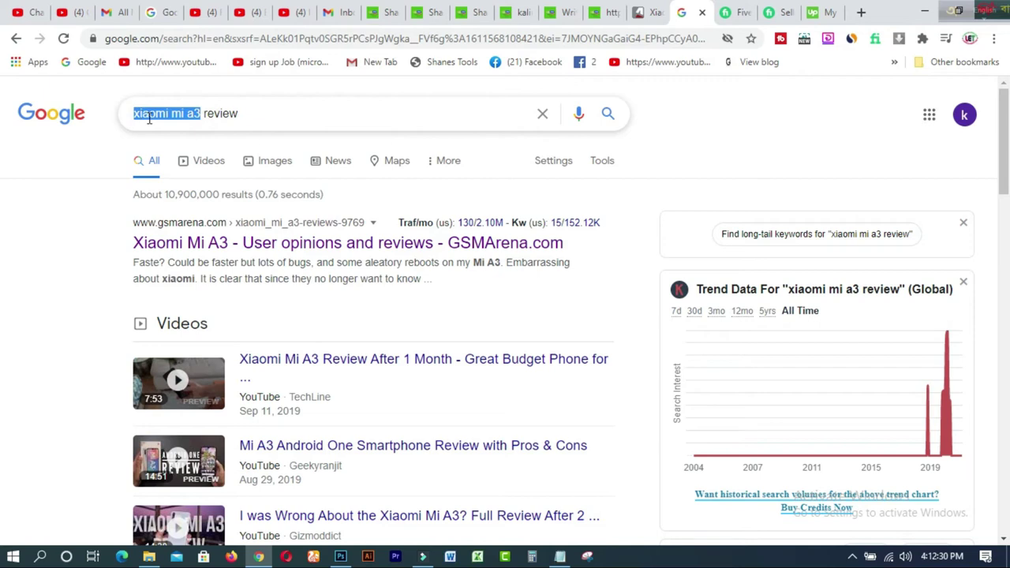
pyautogui.rightClick(148, 118)
pyautogui.click(178, 169)
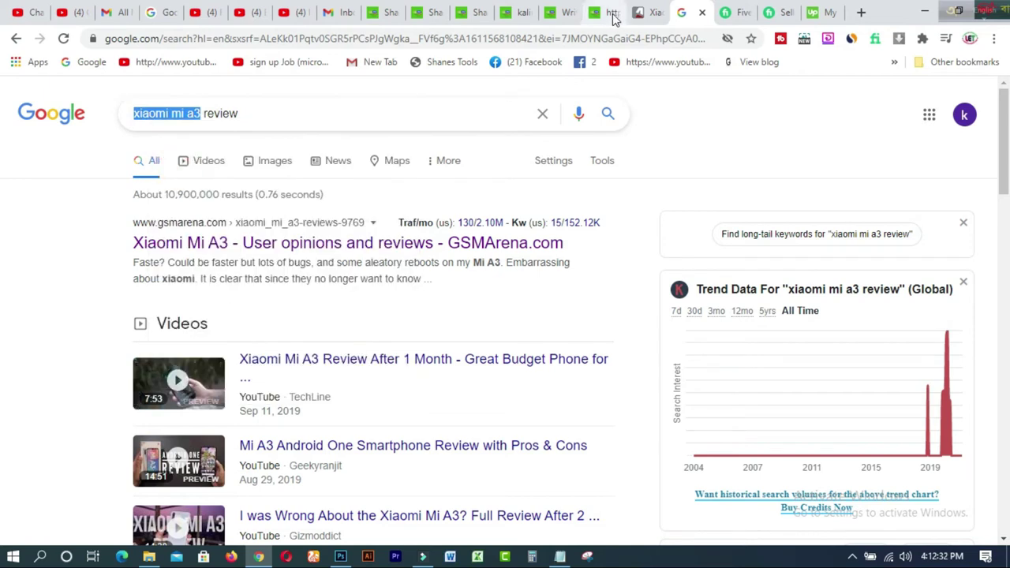
pyautogui.click(612, 15)
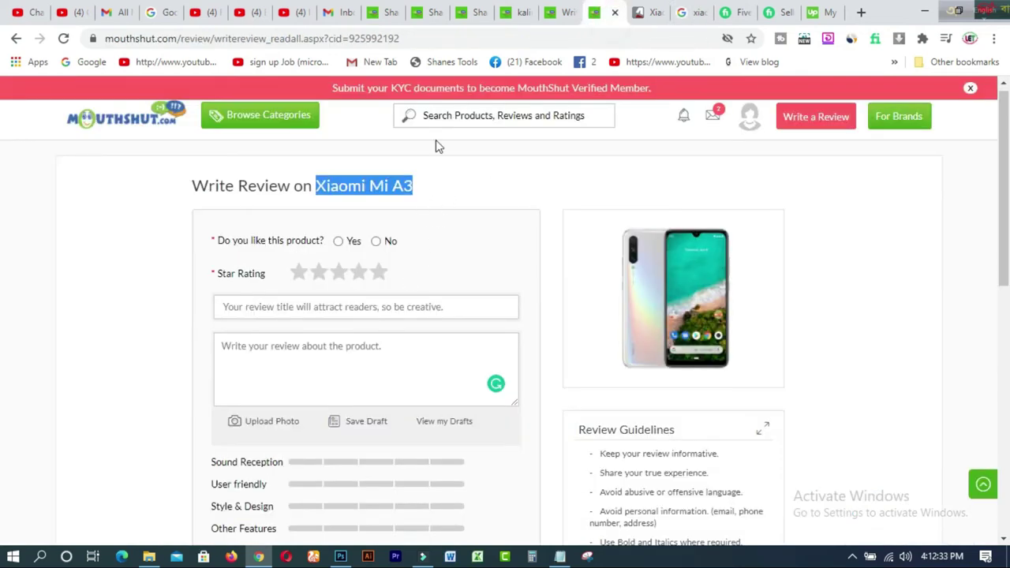
# Search for "xiaomi mi a3" on the products and services review page and open the review form for Xiaomi Mi A3 (2 Variants).
pyautogui.click(561, 14)
pyautogui.click(337, 254)
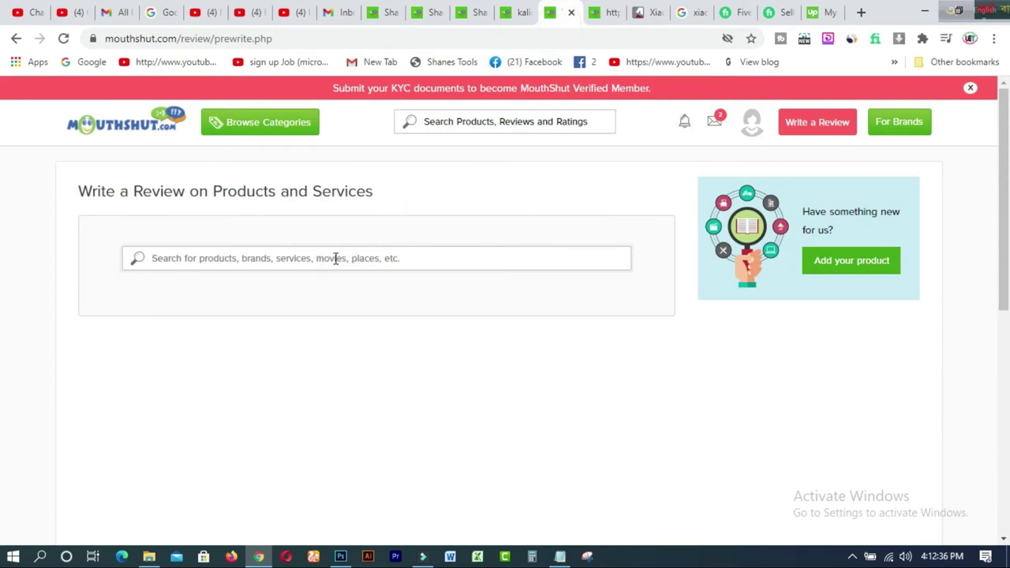
pyautogui.rightClick(337, 256)
pyautogui.click(376, 369)
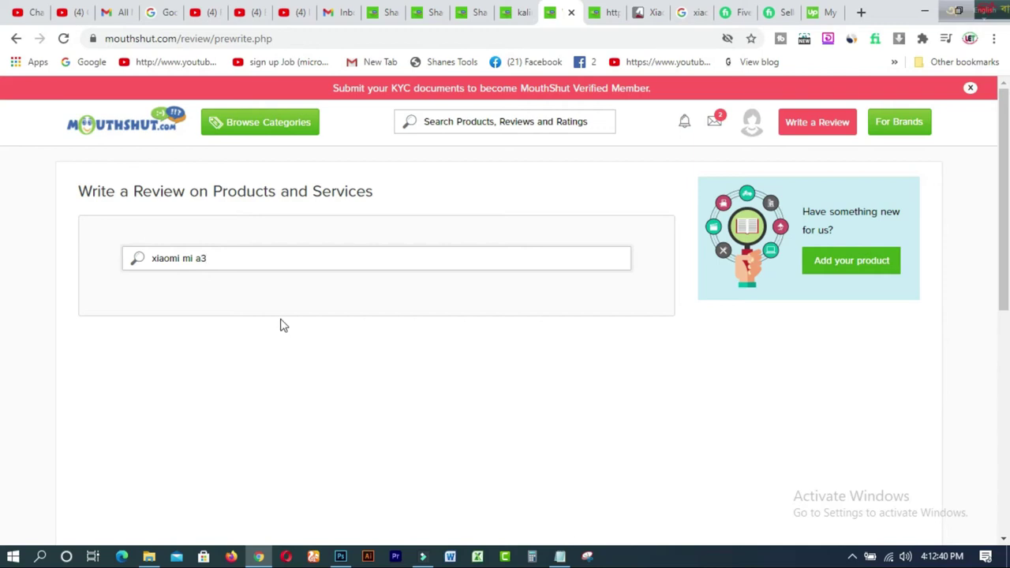
pyautogui.click(267, 262)
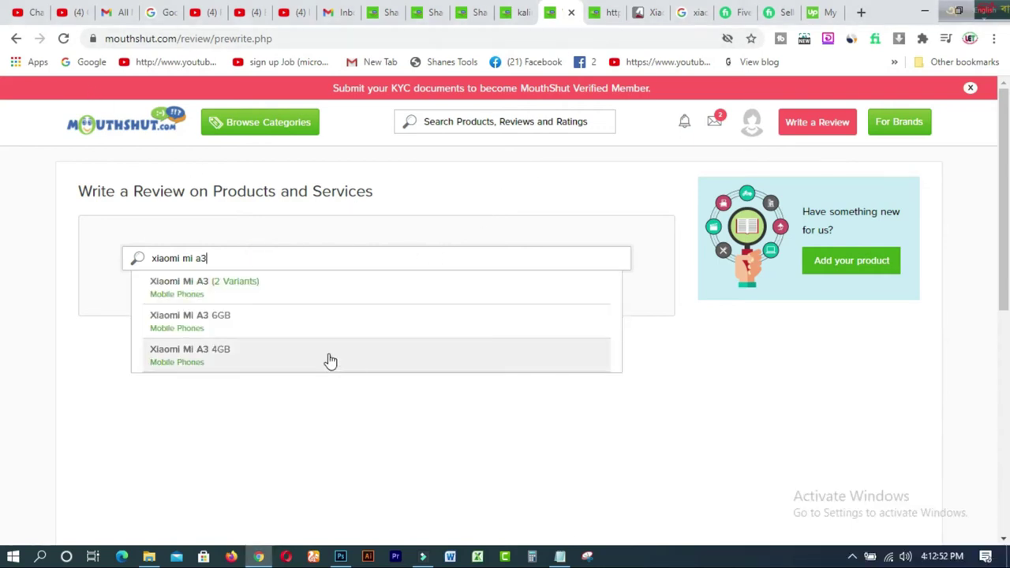
pyautogui.click(209, 290)
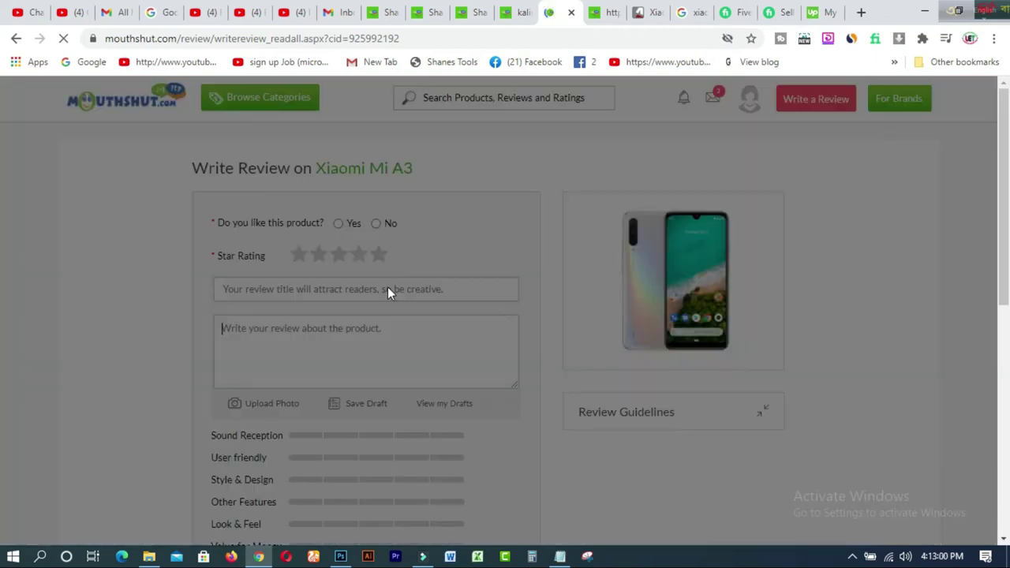
# Mark the Xiaomi Mi A3 as liked with Yes and give it a five-star rating.
pyautogui.click(503, 347)
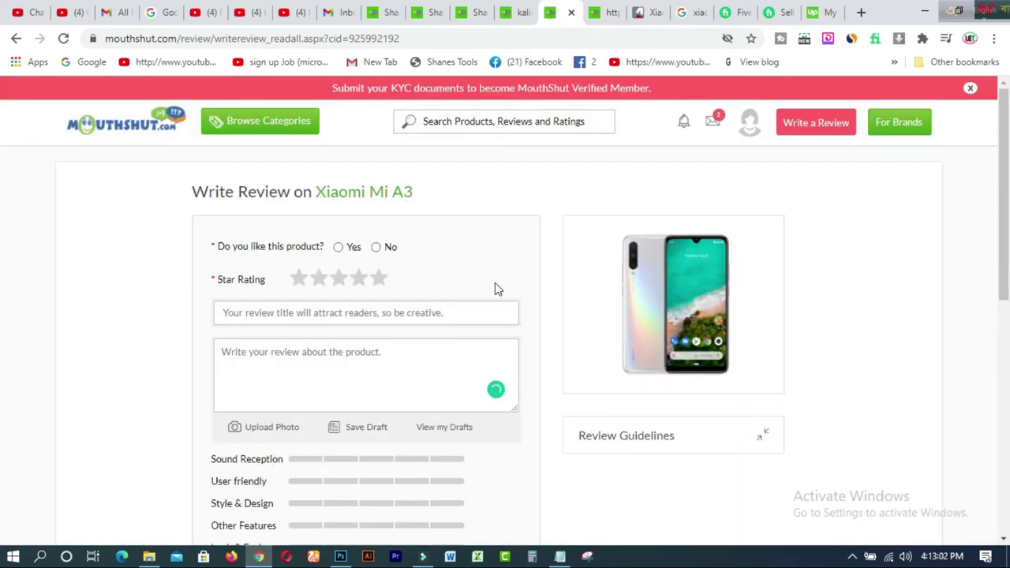
pyautogui.click(338, 248)
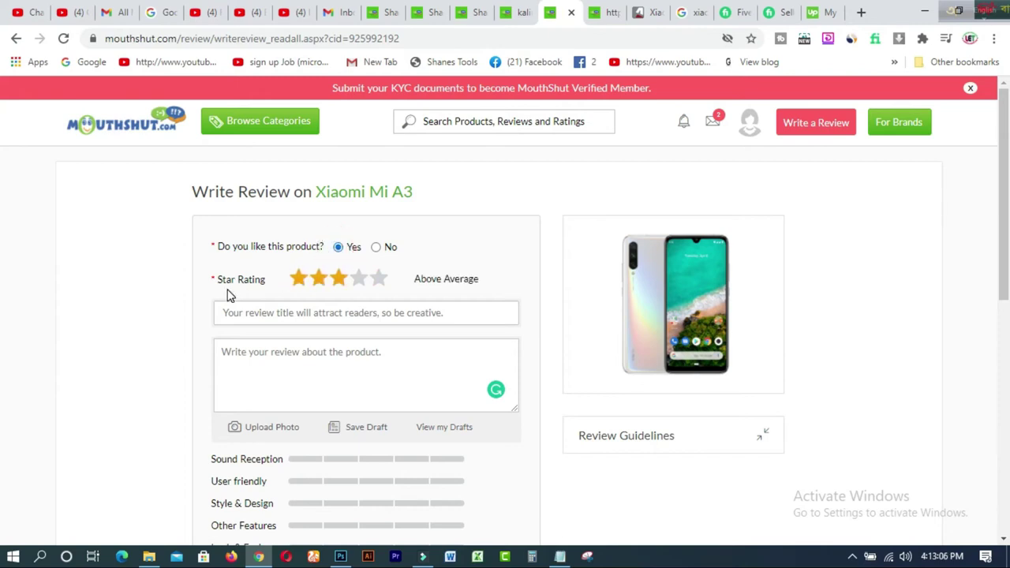
pyautogui.click(379, 282)
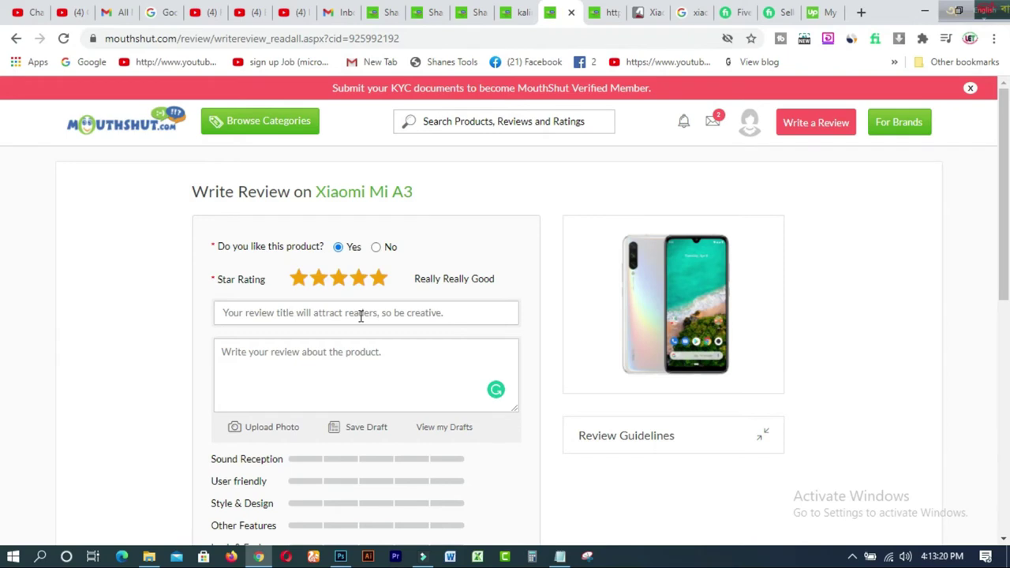
# Expand the Review Guidelines and read through them, highlighting the "Plagiarized reviews" rule.
pyautogui.moveTo(1005, 213); pyautogui.dragTo(1005, 324)
pyautogui.click(763, 201)
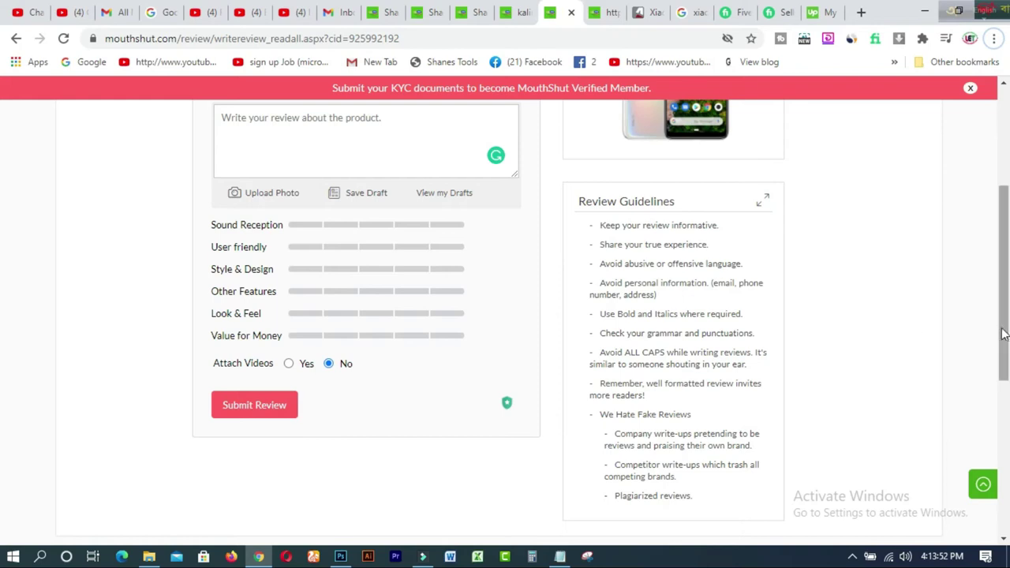
pyautogui.scroll(1, 1004, 327)
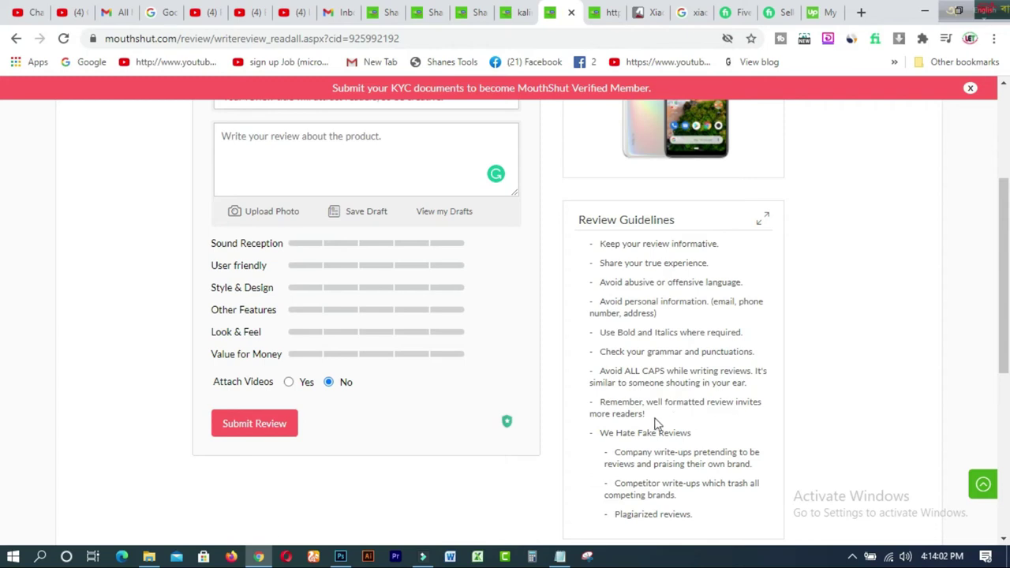
pyautogui.moveTo(1003, 325); pyautogui.dragTo(1003, 387)
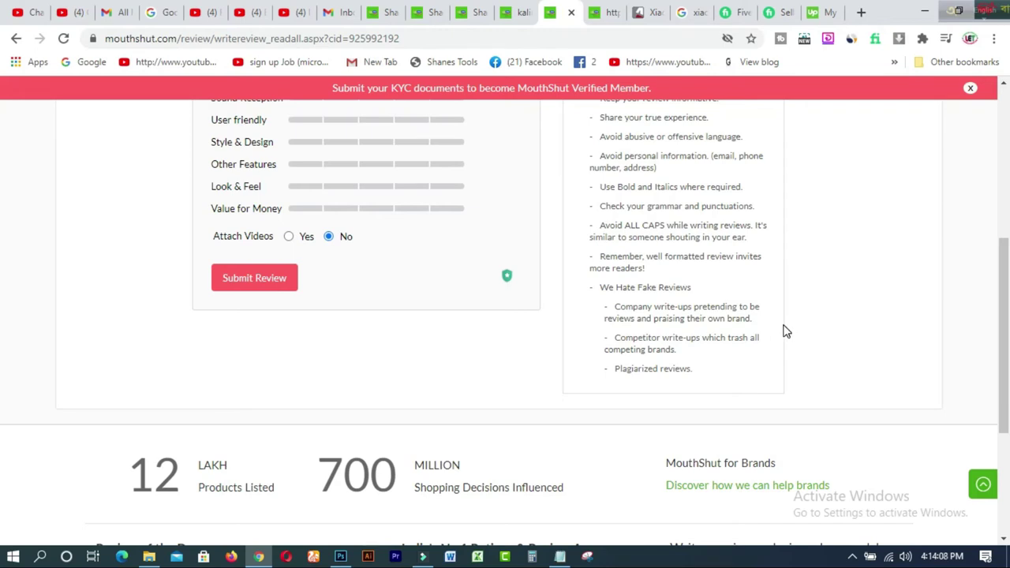
pyautogui.moveTo(713, 369); pyautogui.dragTo(620, 368)
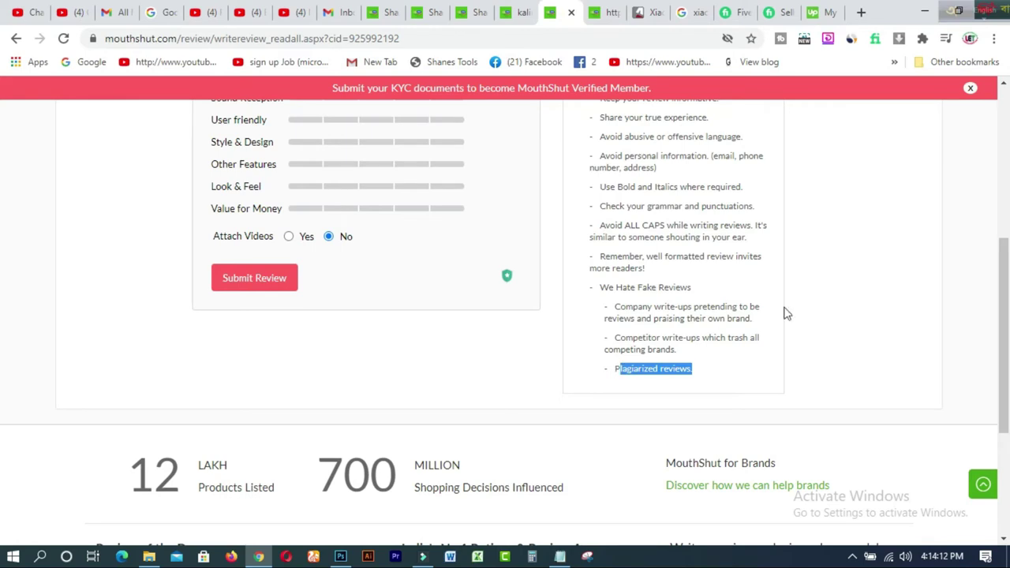
pyautogui.click(816, 289)
pyautogui.moveTo(999, 336); pyautogui.dragTo(980, 198)
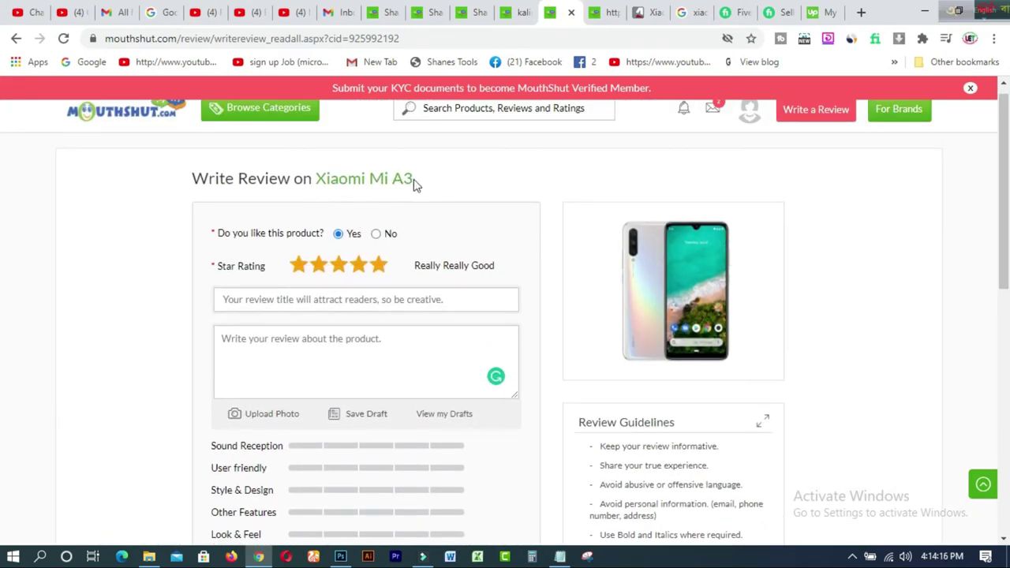
# Copy the product name "Xiaomi Mi A3" from the review form's heading and go to the Google results for "xiaomi mi a3 review".
pyautogui.moveTo(424, 179); pyautogui.dragTo(316, 179)
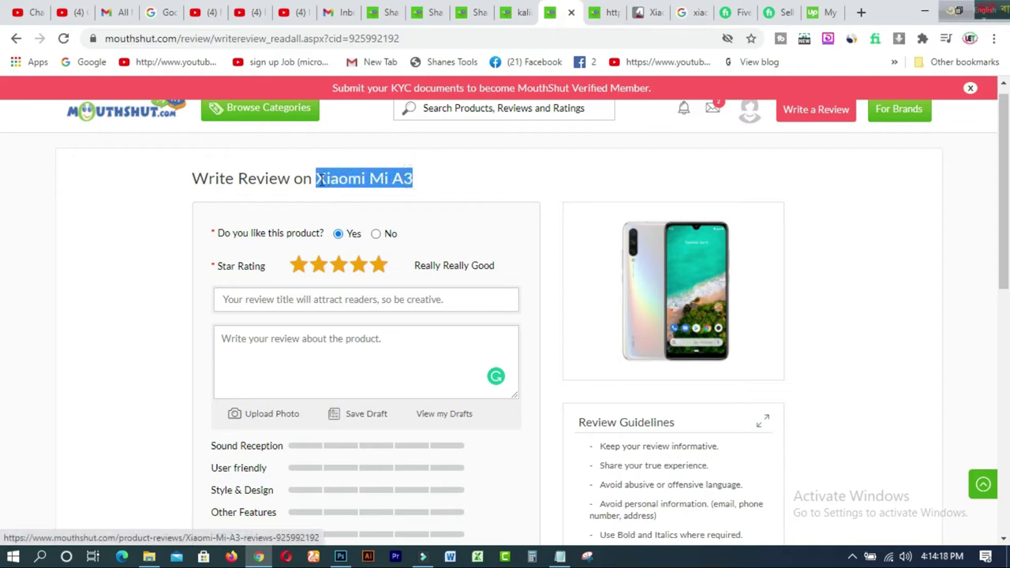
pyautogui.rightClick(322, 181)
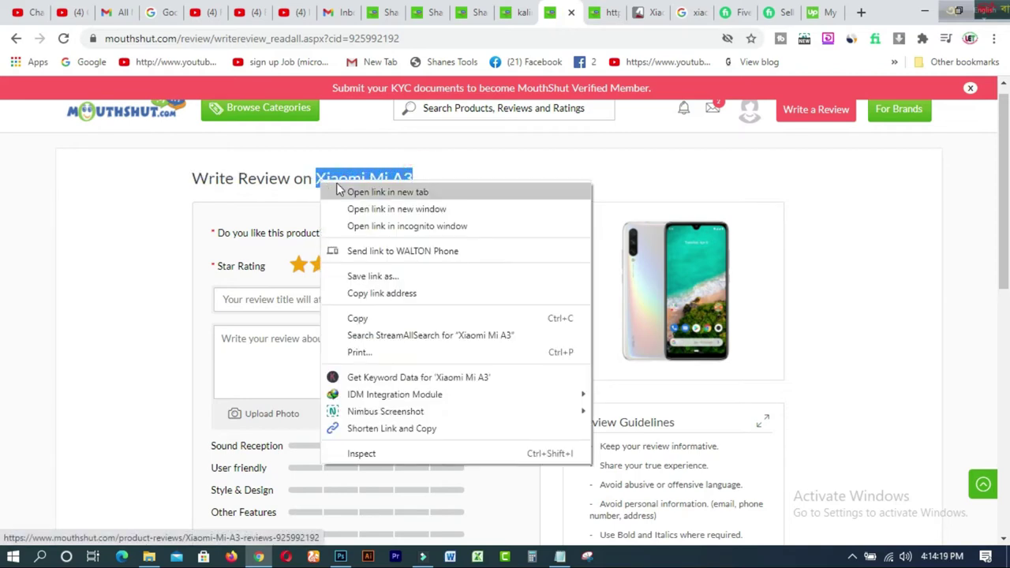
pyautogui.click(370, 318)
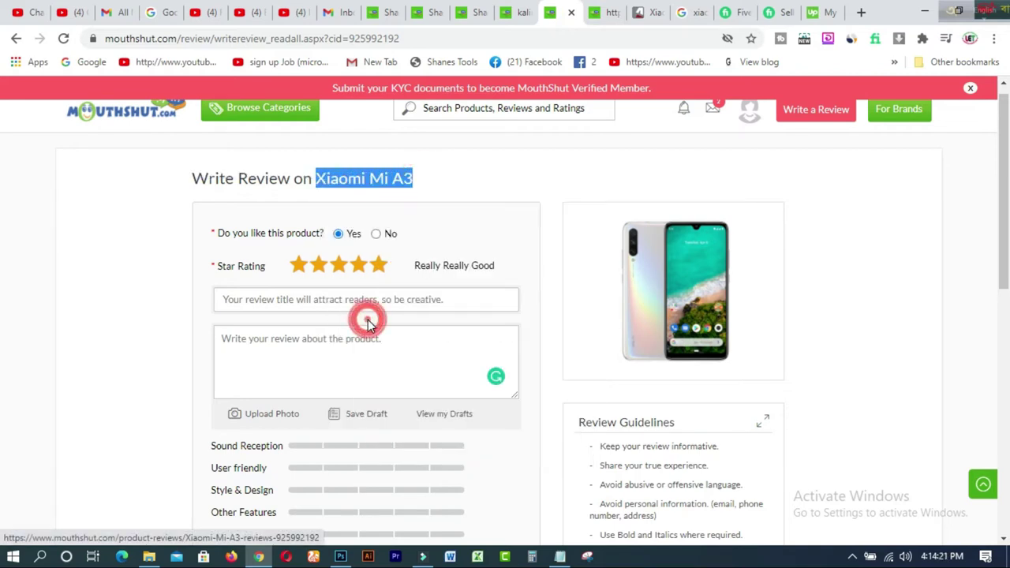
pyautogui.click(654, 14)
pyautogui.click(679, 15)
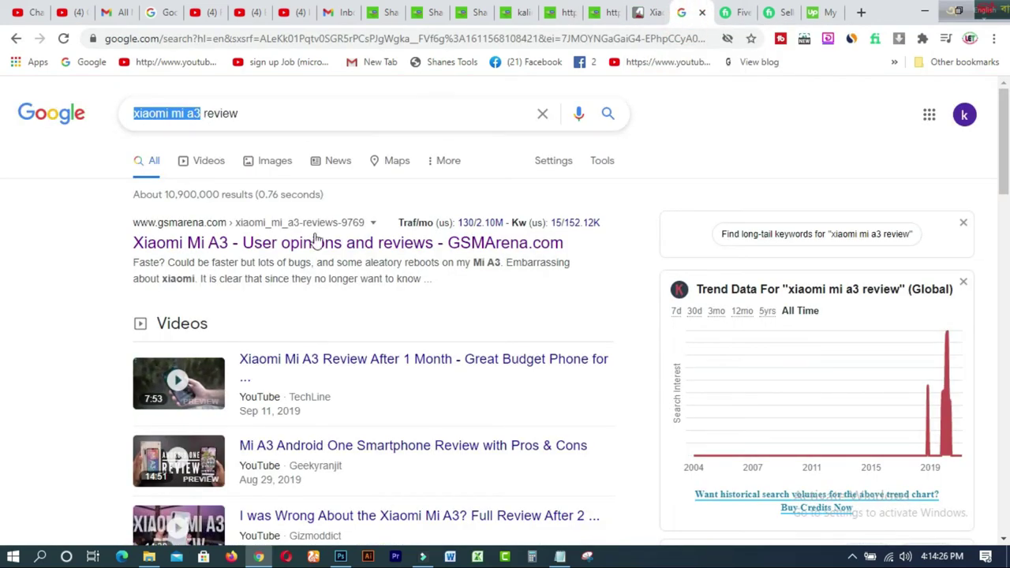
# Open the GSMArena page of Xiaomi Mi A3 user opinions and look through the comments about the Android 11 update.
pyautogui.click(644, 12)
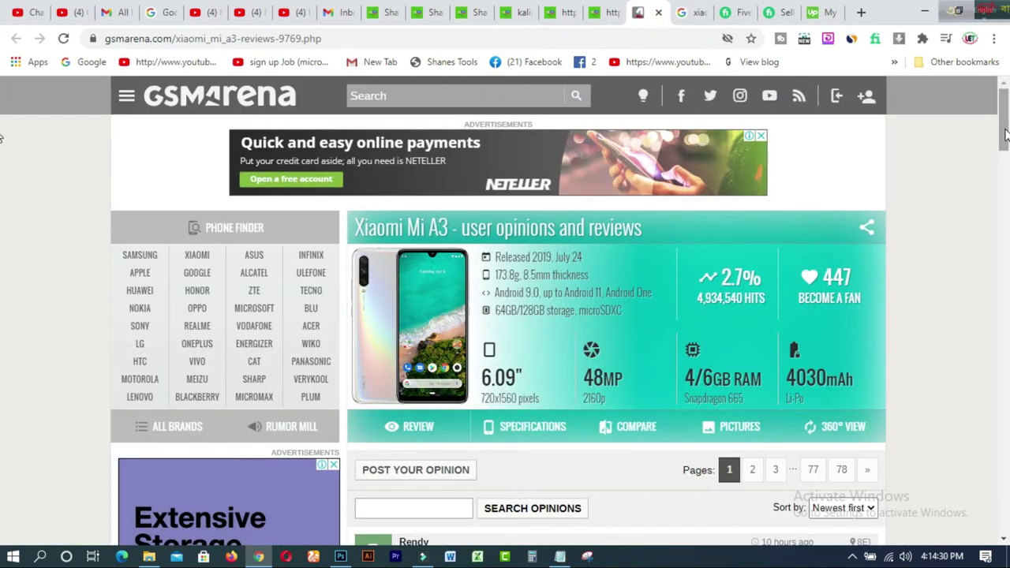
pyautogui.scroll(-4, 998, 154)
pyautogui.moveTo(1006, 178); pyautogui.dragTo(1000, 133)
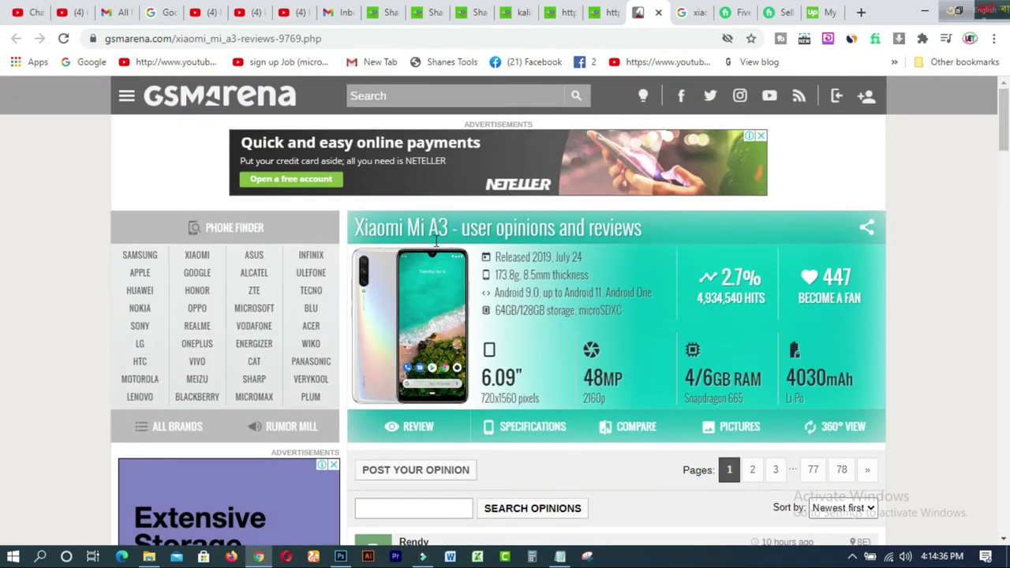
pyautogui.moveTo(1000, 130); pyautogui.dragTo(993, 300)
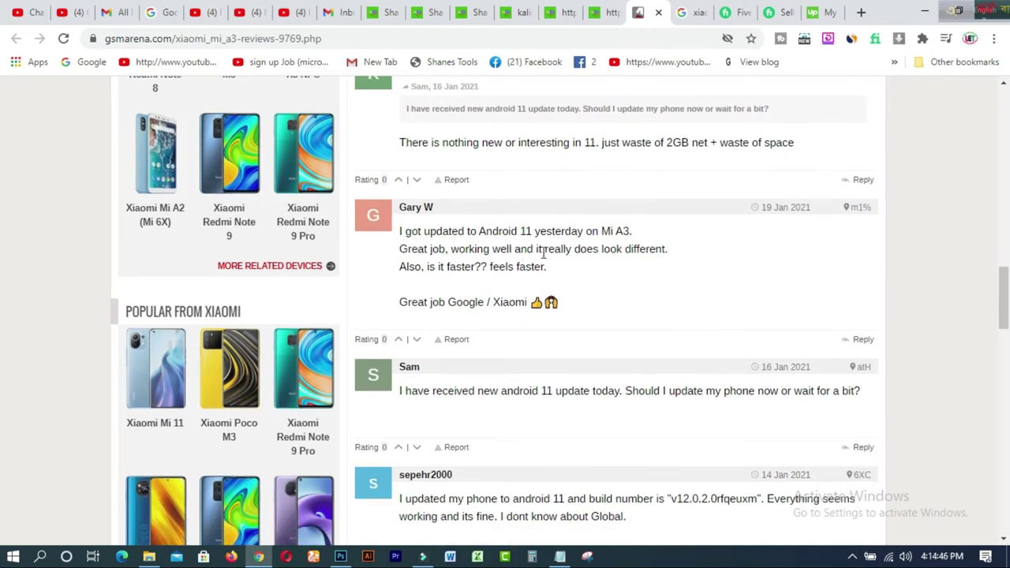
# Return to the review form with the title and text filled in, answer Yes to liking the product and rate it five stars.
pyautogui.hotkey('ctrl', 'shift', 'Tab')
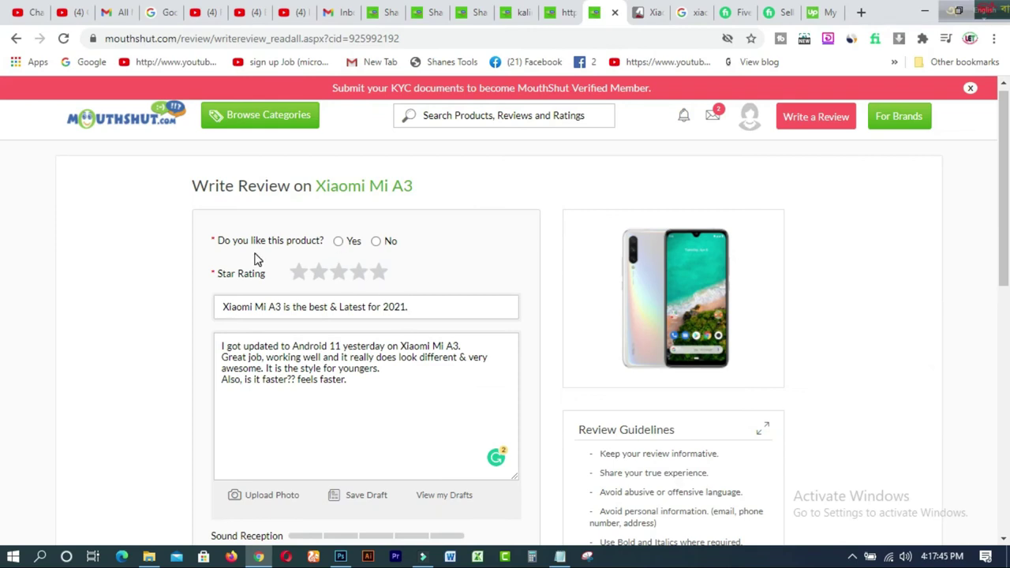
pyautogui.click(337, 241)
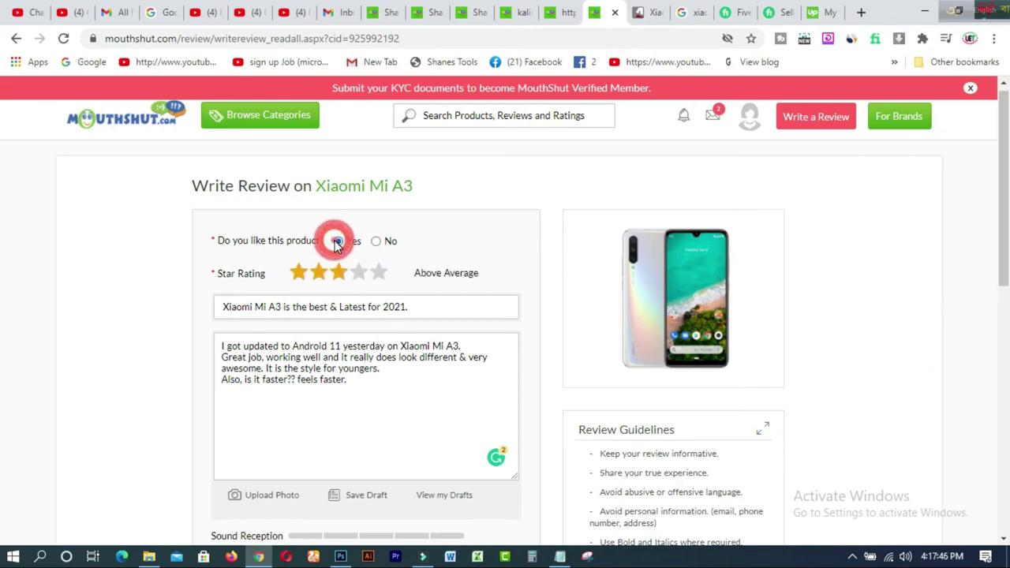
pyautogui.click(378, 274)
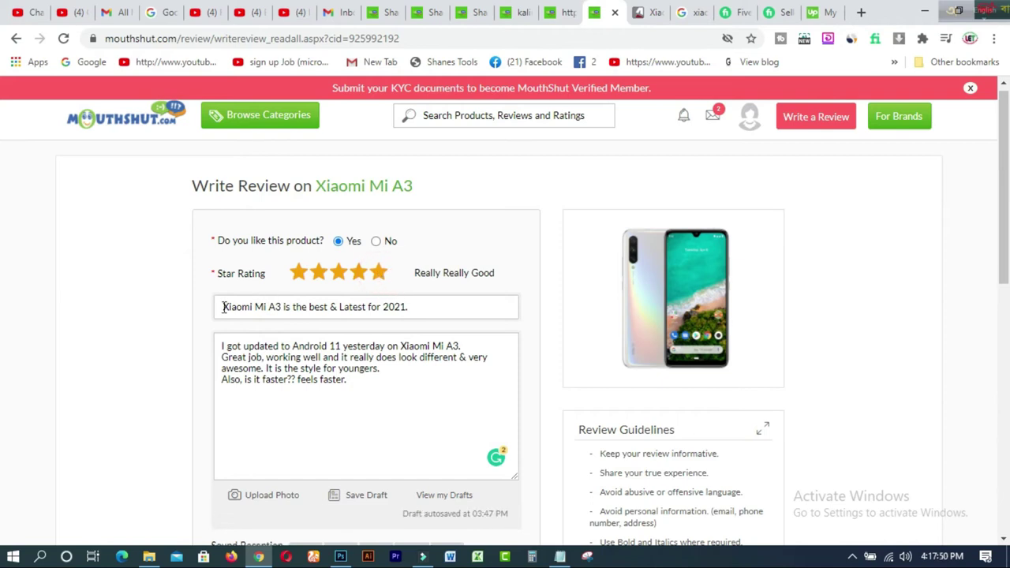
# Highlight the review title and the review text to check them, and look over the rest of the form.
pyautogui.moveTo(223, 307); pyautogui.dragTo(424, 308)
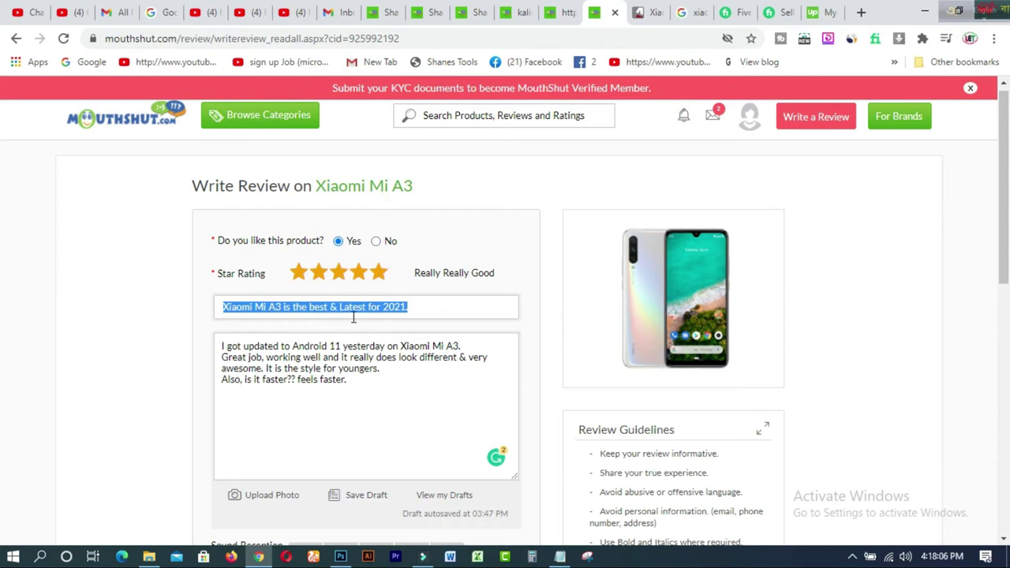
pyautogui.click(416, 310)
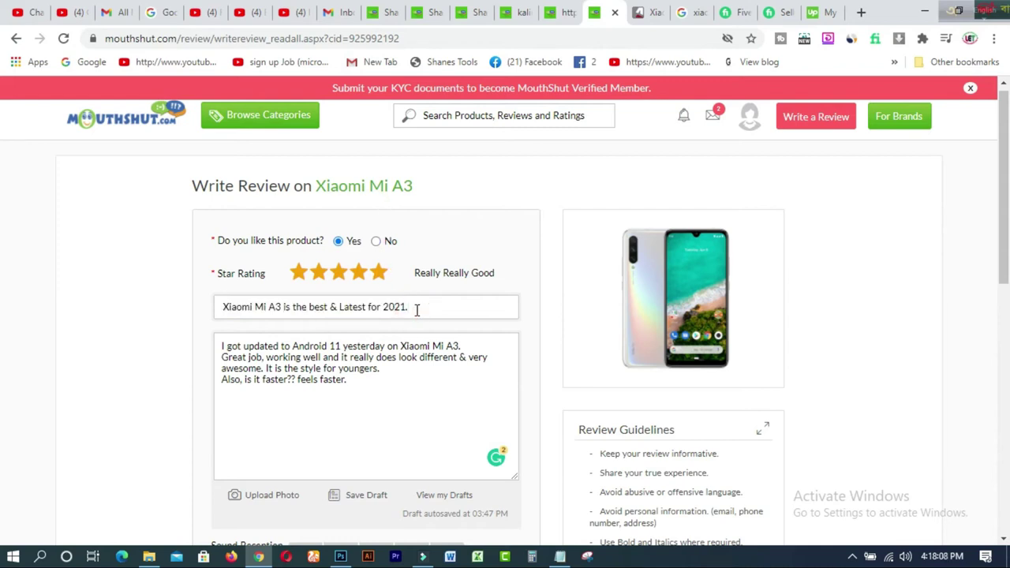
pyautogui.moveTo(222, 348); pyautogui.dragTo(377, 387)
pyautogui.click(382, 389)
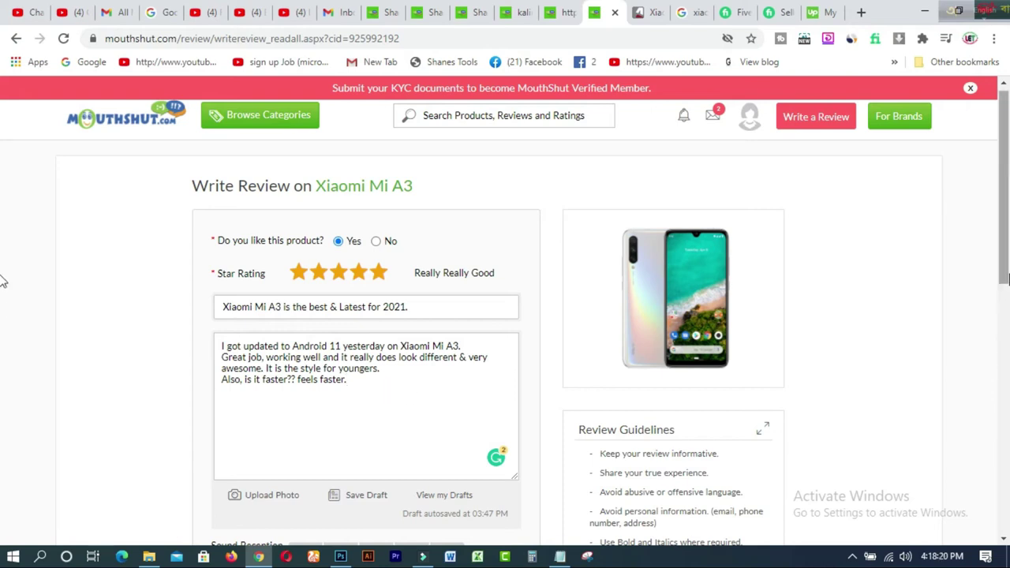
pyautogui.scroll(-3, 1006, 247)
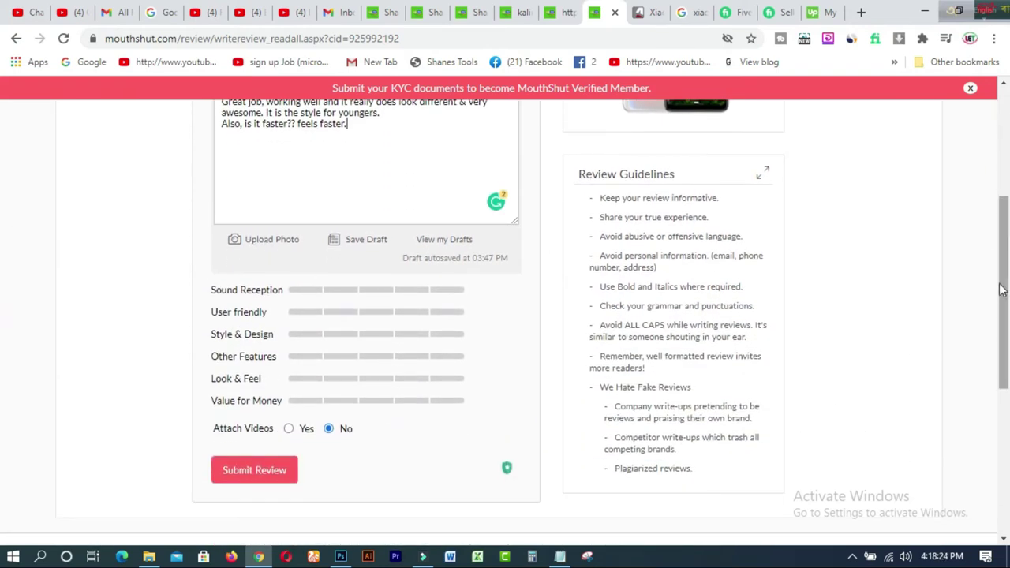
pyautogui.scroll(2, 3, 294)
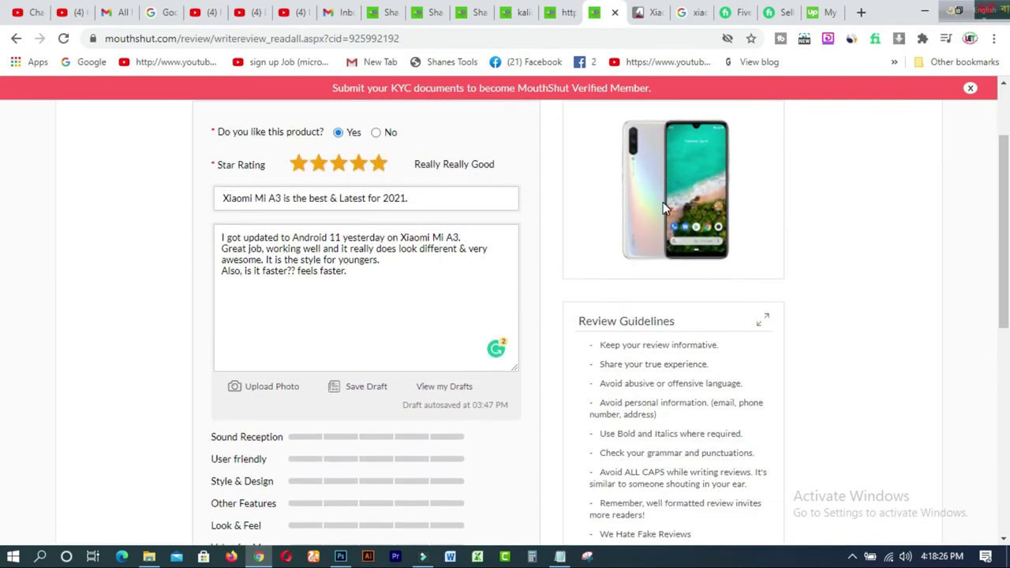
# Save the phone picture from the GSMArena Xiaomi Mi A3 page to the Downloads folder as the JPEG image xiaomi-mi-a3.
pyautogui.click(661, 19)
pyautogui.scroll(2, 2, 263)
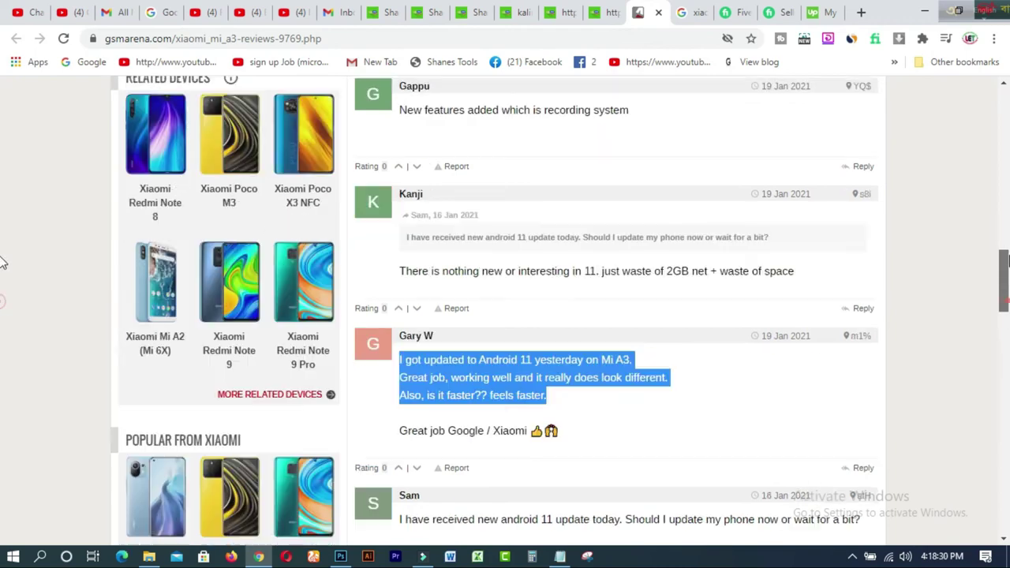
pyautogui.scroll(15, 2, 263)
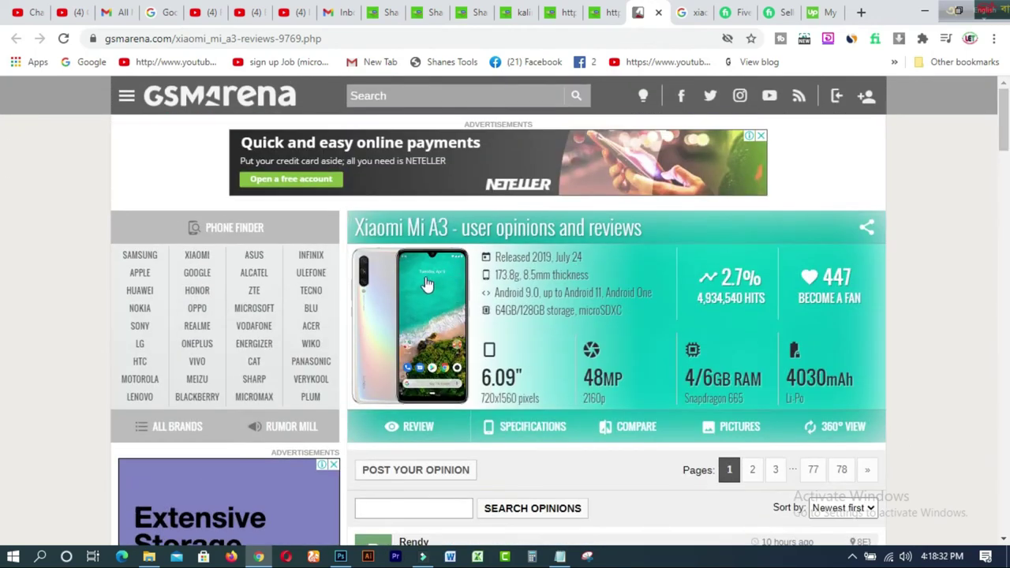
pyautogui.rightClick(426, 284)
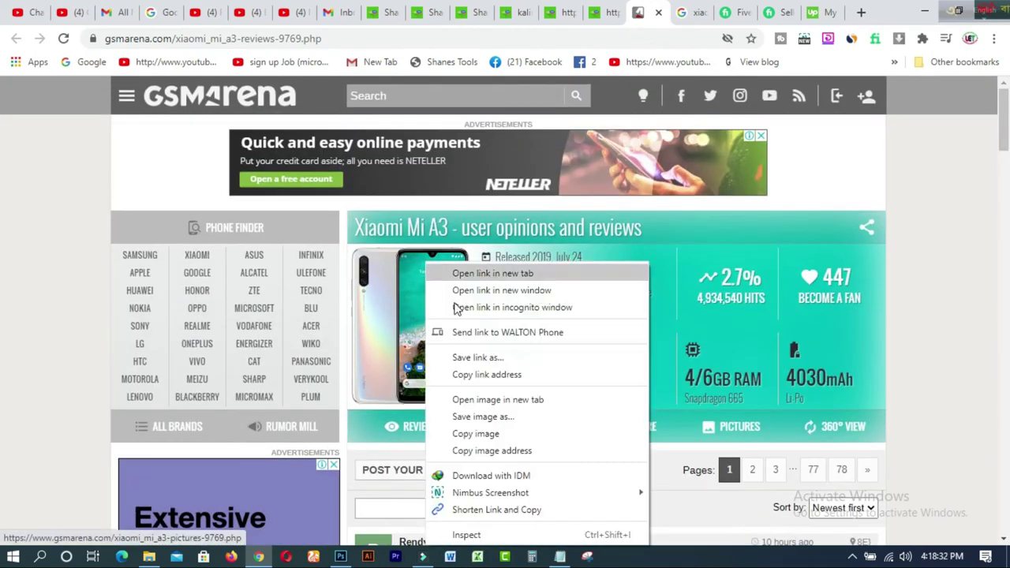
pyautogui.click(492, 418)
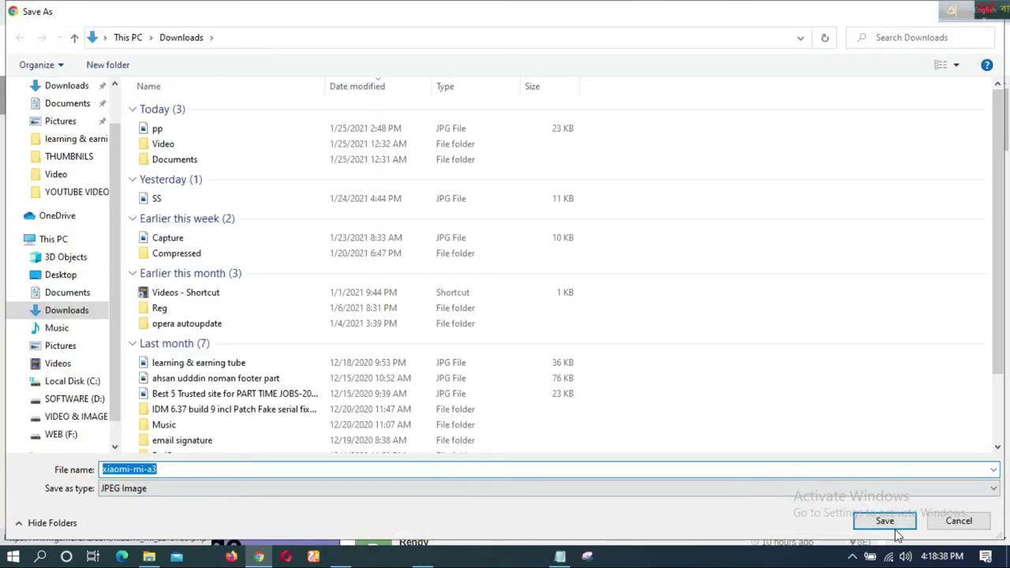
pyautogui.click(890, 525)
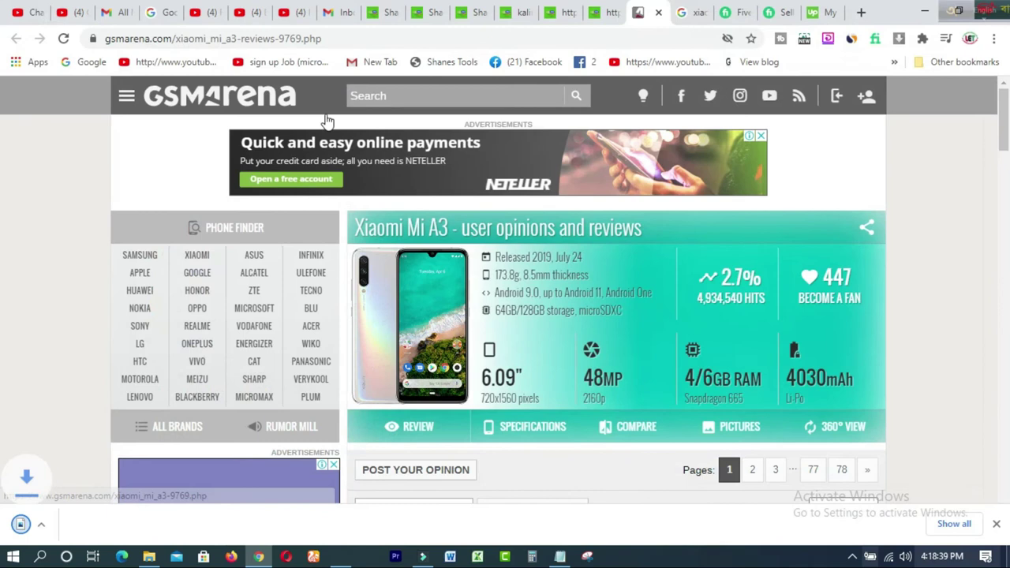
# Return to the Xiaomi Mi A3 review form, upload the photo xiaomi-mi-a3 from the Downloads folder, and check the image size limit.
pyautogui.click(606, 15)
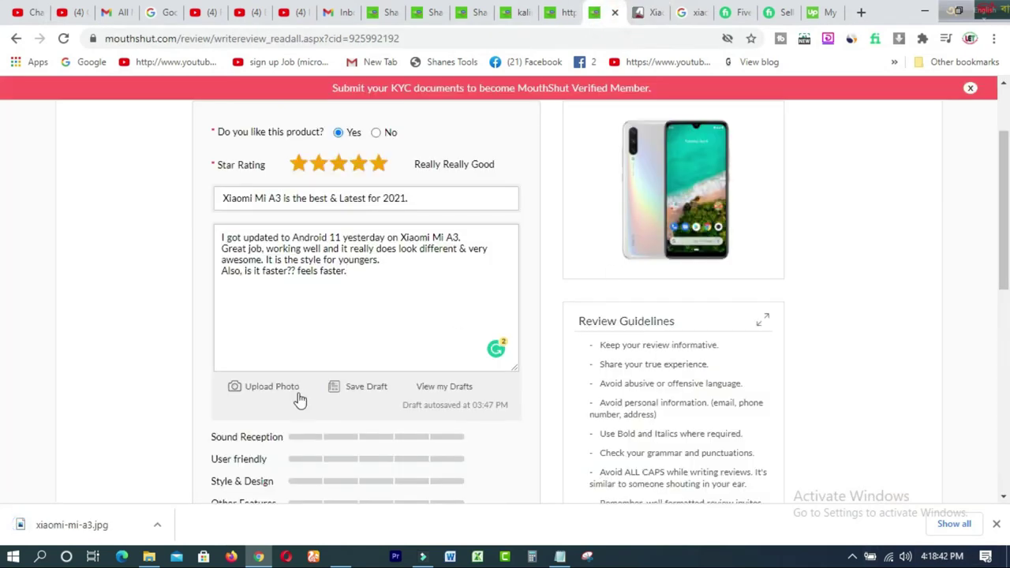
pyautogui.click(263, 388)
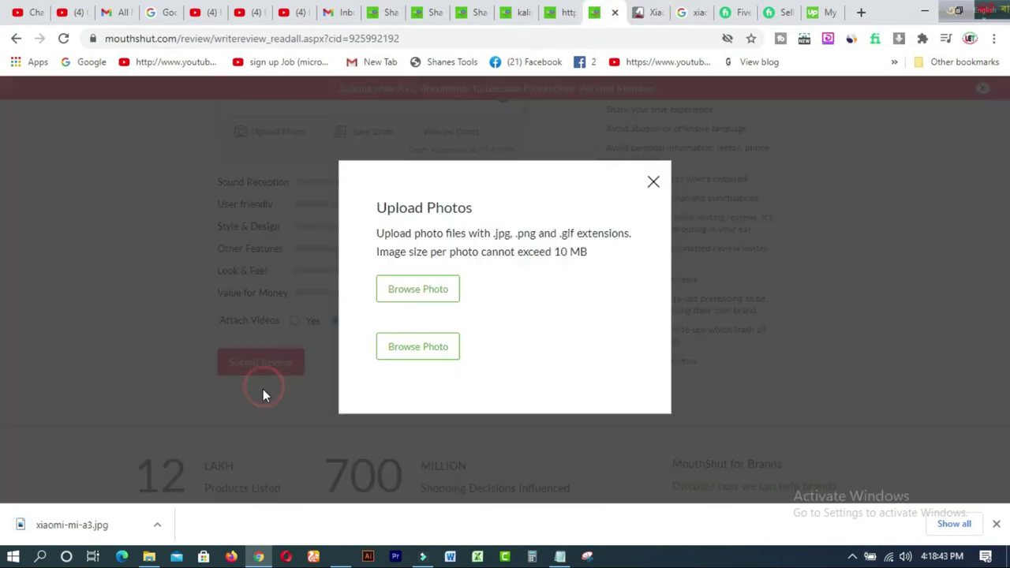
pyautogui.click(405, 292)
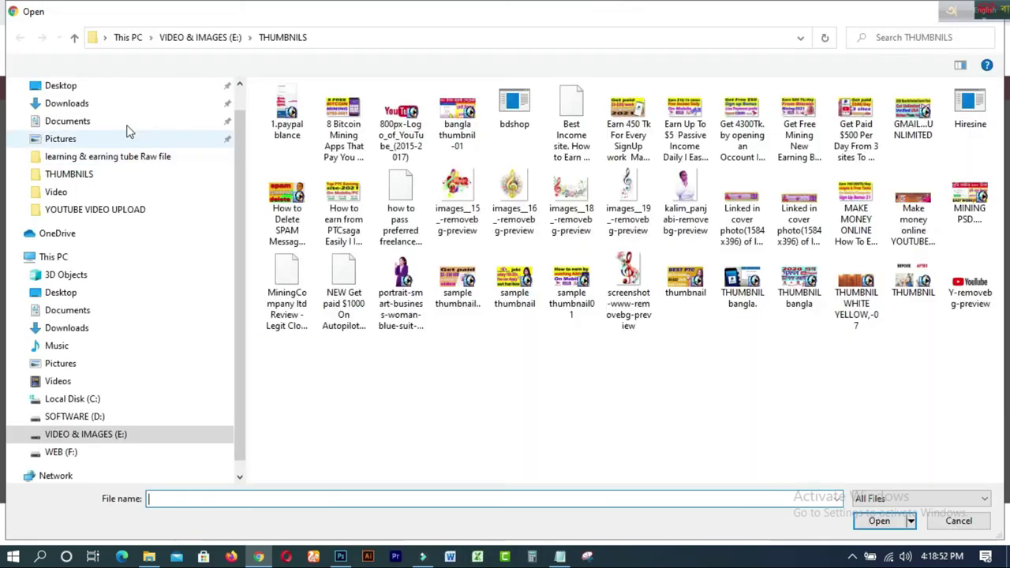
pyautogui.click(75, 107)
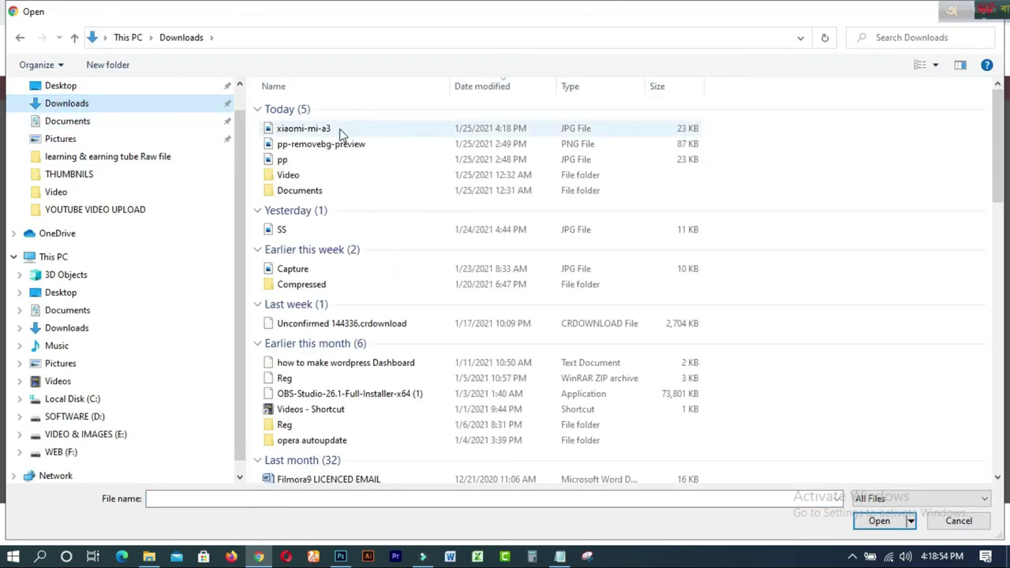
pyautogui.click(339, 129)
pyautogui.click(875, 520)
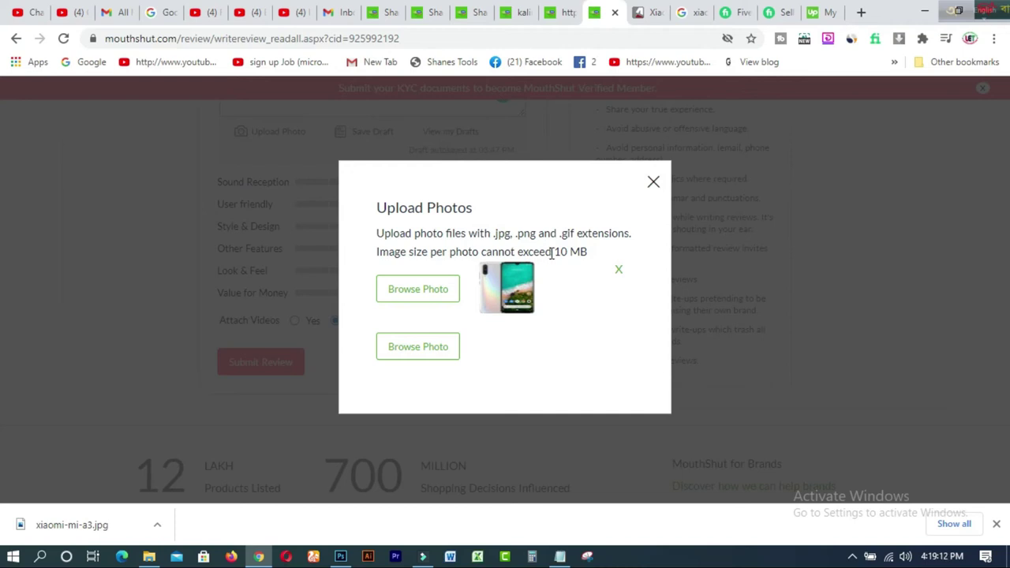
pyautogui.moveTo(558, 251); pyautogui.dragTo(580, 251)
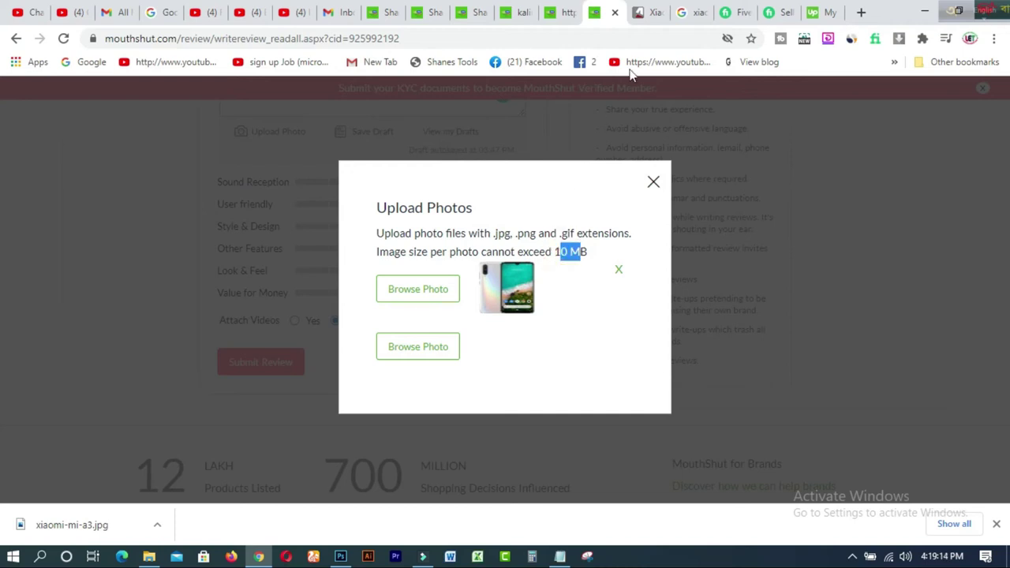
# Go back to the GSMArena page of Xiaomi Mi A3 user opinions and look through the January 2021 comments.
pyautogui.click(643, 16)
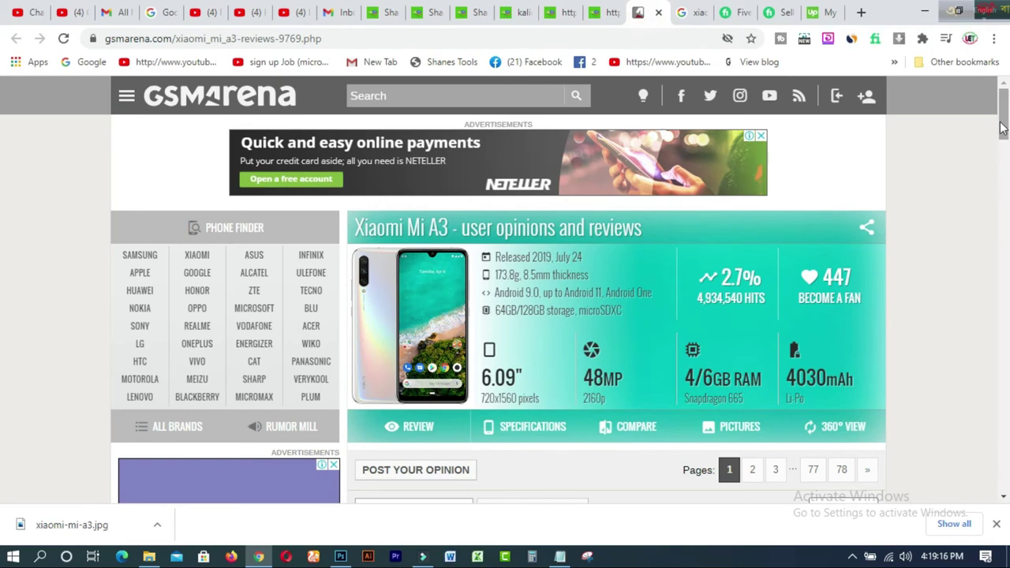
pyautogui.scroll(-1, 1005, 141)
pyautogui.moveTo(1004, 140); pyautogui.dragTo(1004, 203)
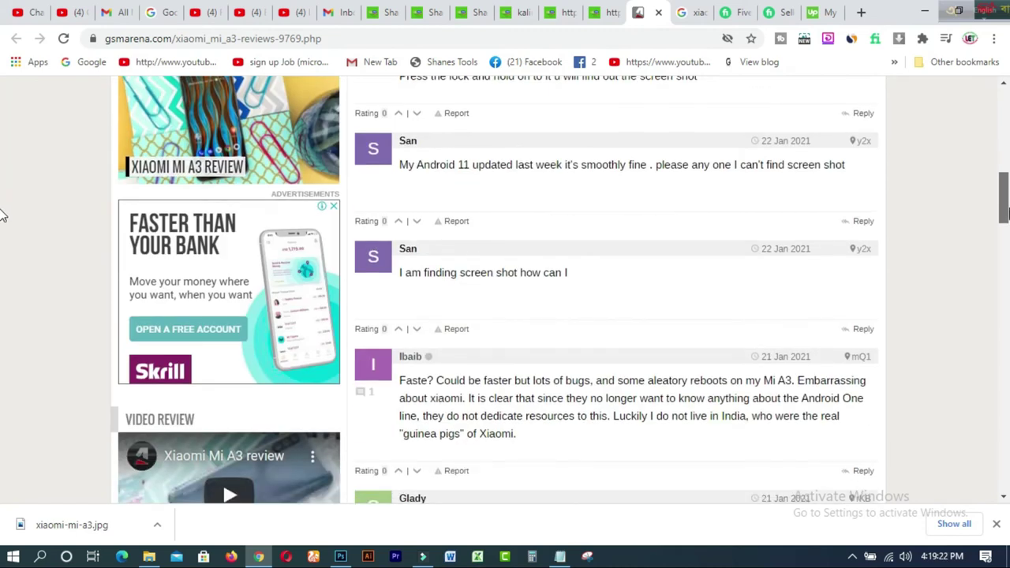
pyautogui.scroll(-3, 3, 225)
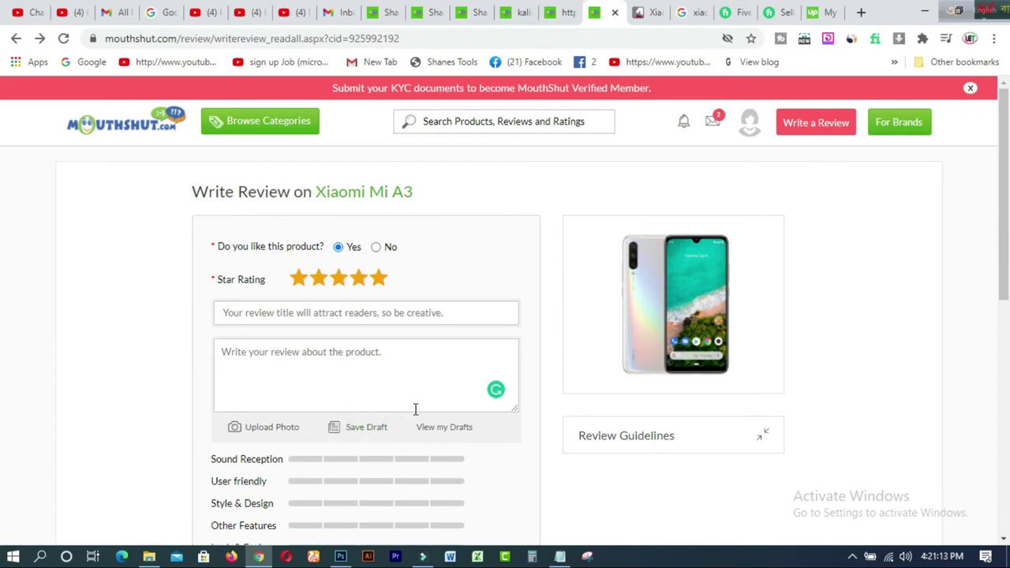
# Save the Xiaomi Mi A3 review as a draft, return from the draft reviews list to the review form, and dismiss the writing tips.
pyautogui.click(368, 432)
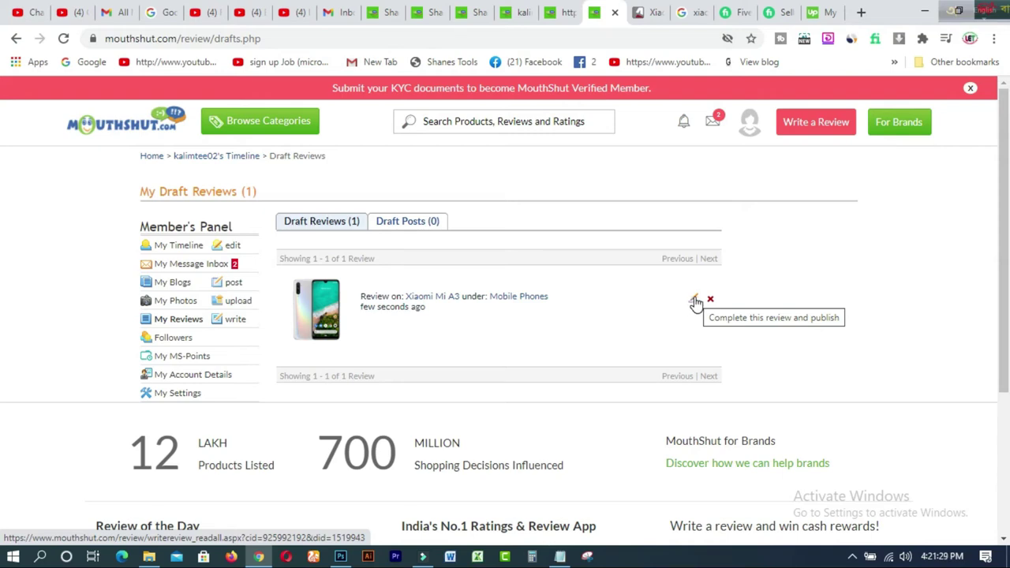
pyautogui.click(17, 43)
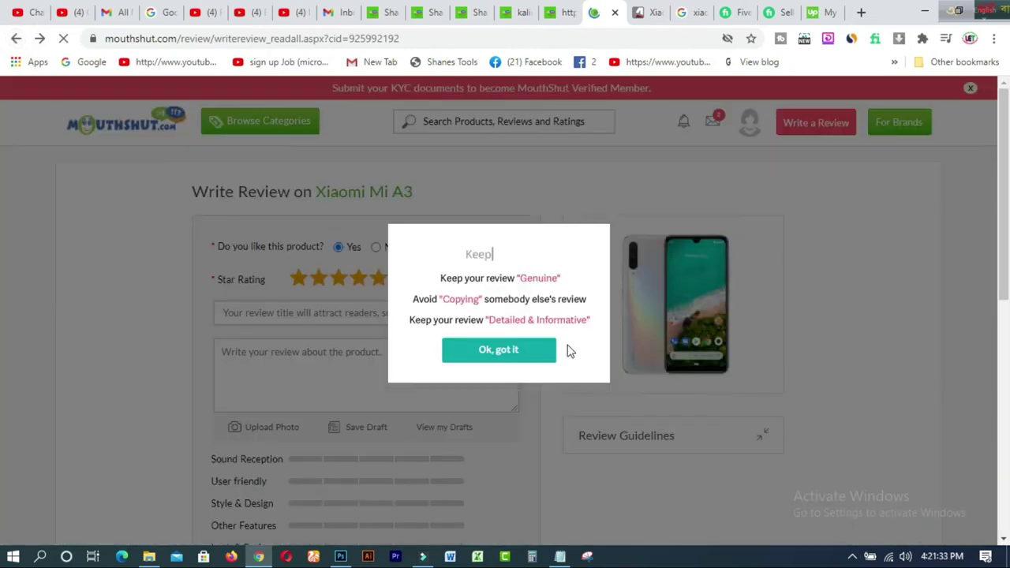
pyautogui.click(499, 354)
pyautogui.click(389, 361)
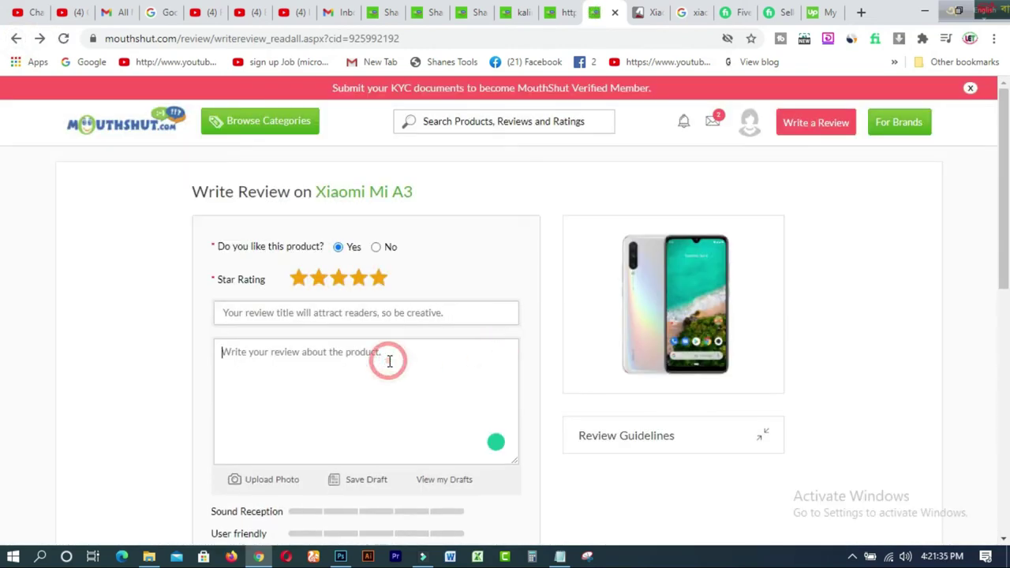
# Rate Sound Reception, User friendly, Style & Design and Value for Money five bars, and Other Features and Look & Feel four bars.
pyautogui.moveTo(1004, 171); pyautogui.dragTo(995, 296)
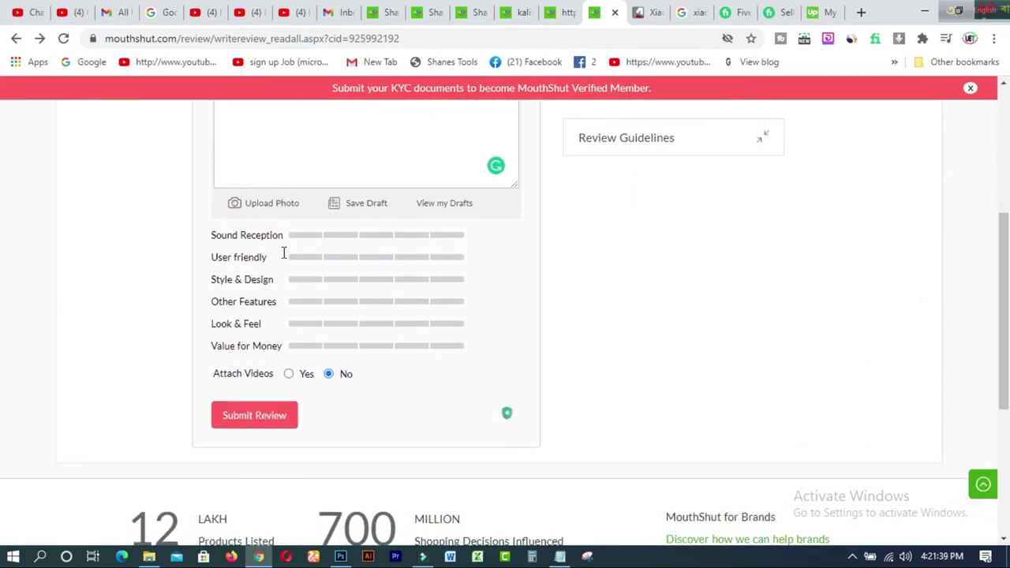
pyautogui.click(454, 237)
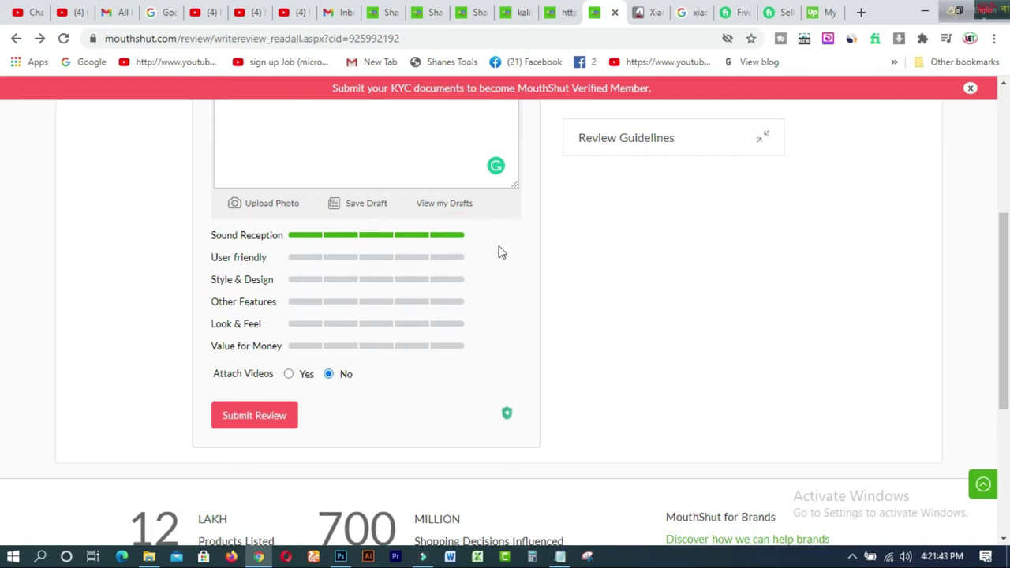
pyautogui.click(447, 258)
pyautogui.click(441, 280)
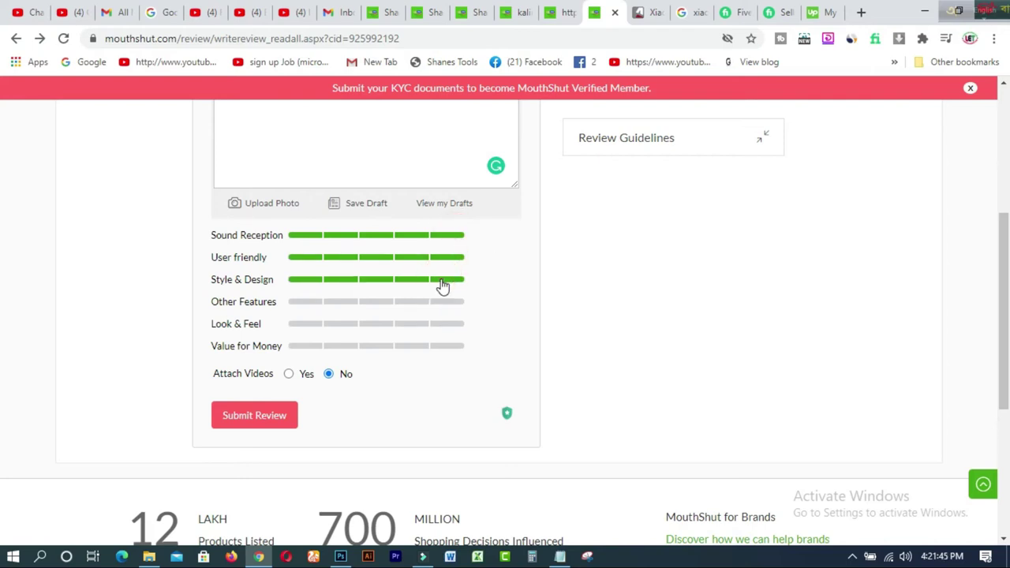
pyautogui.click(411, 302)
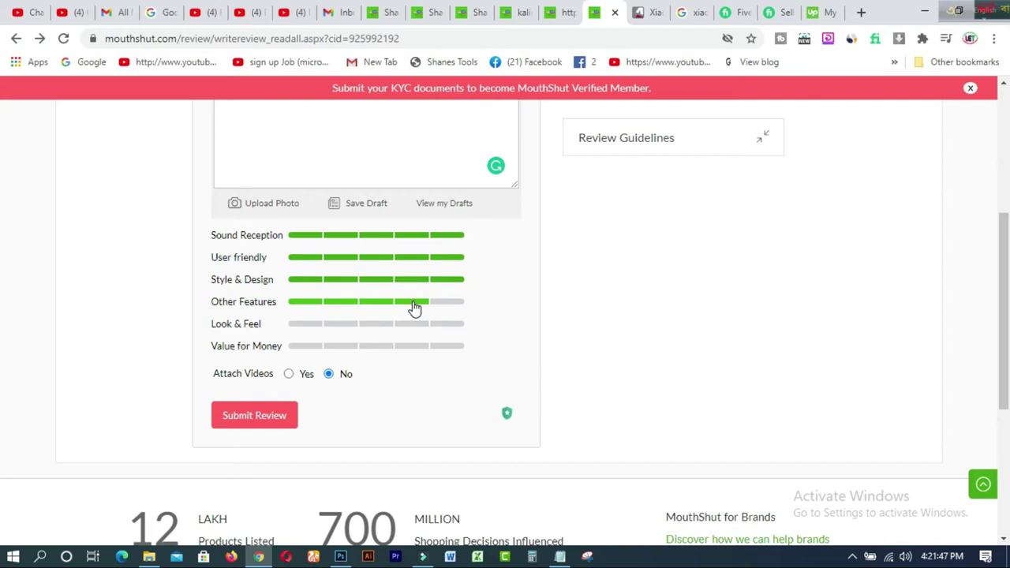
pyautogui.click(423, 330)
pyautogui.click(433, 348)
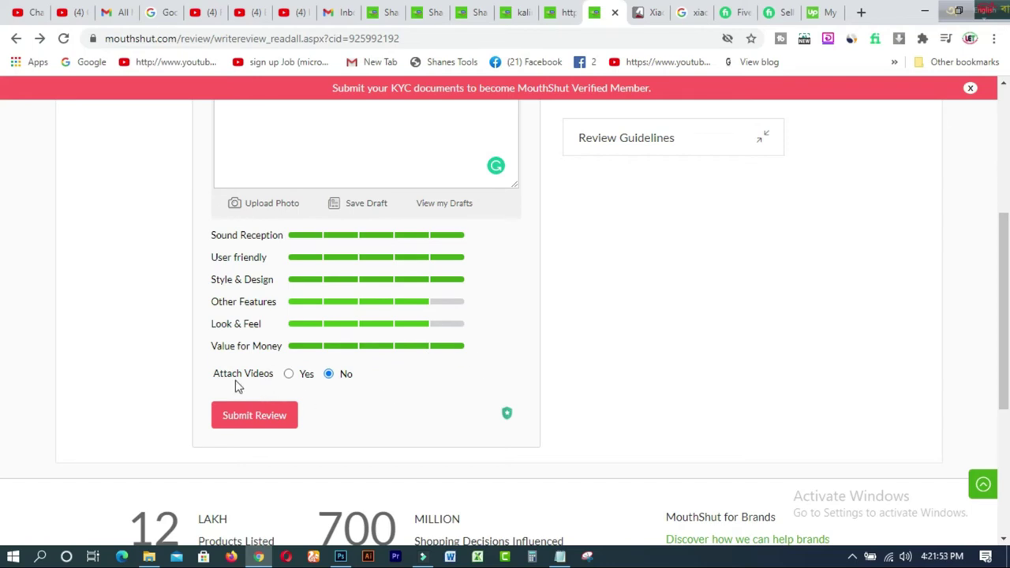
# Try Yes for Attach Videos to look at the embedded video link field, and set the option back to No.
pyautogui.click(288, 376)
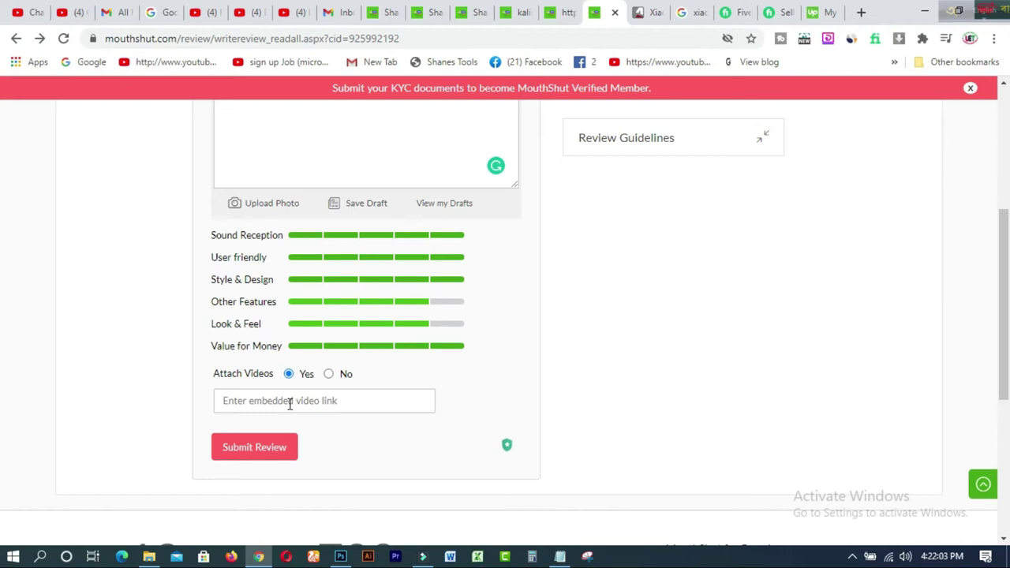
pyautogui.click(318, 401)
pyautogui.click(329, 375)
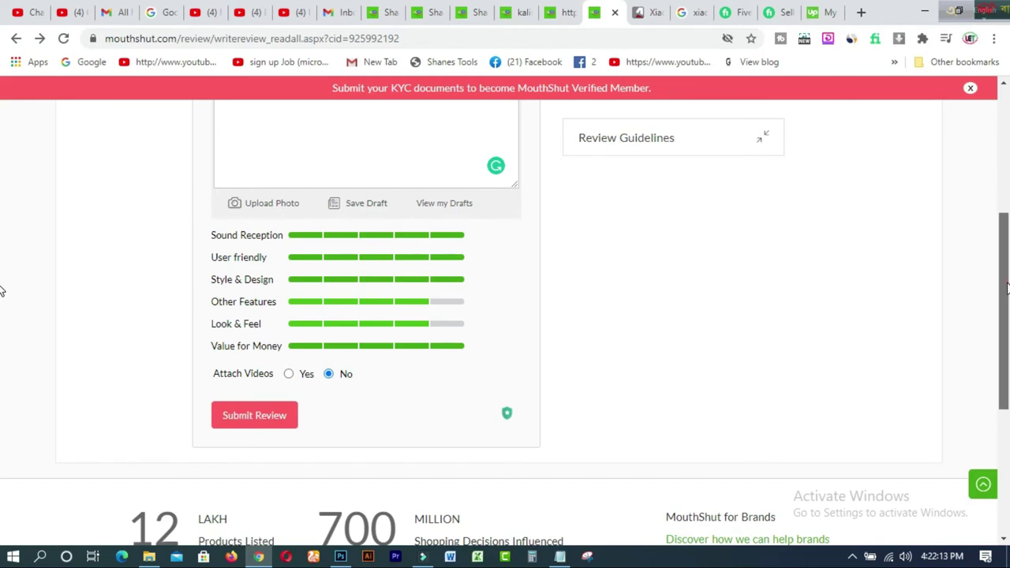
# Switch to the Write Share Win Contest page and look over the MS Points won, their rupee value and the encashment threshold.
pyautogui.scroll(2, 2, 239)
pyautogui.scroll(3, 3, 239)
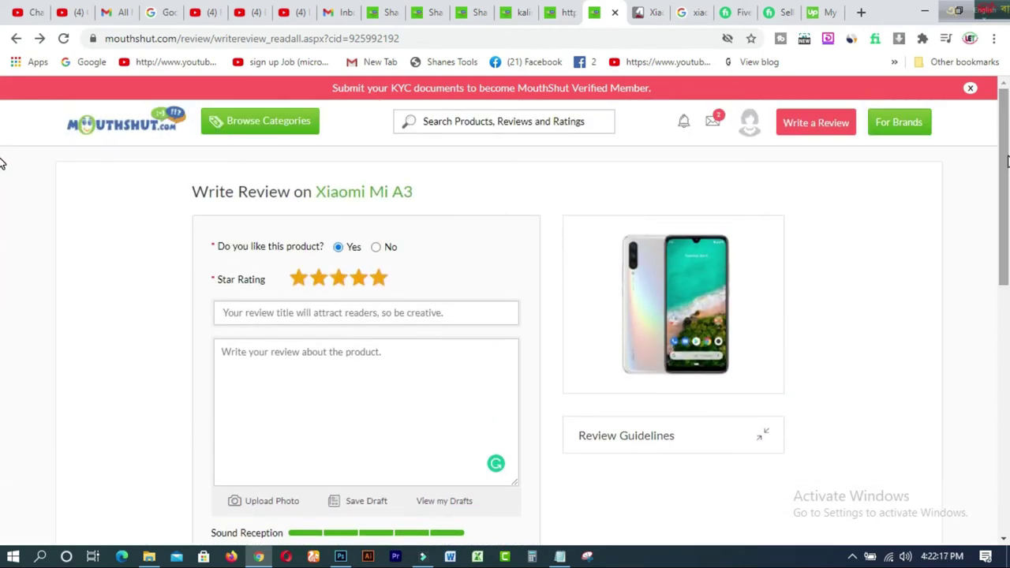
pyautogui.click(565, 19)
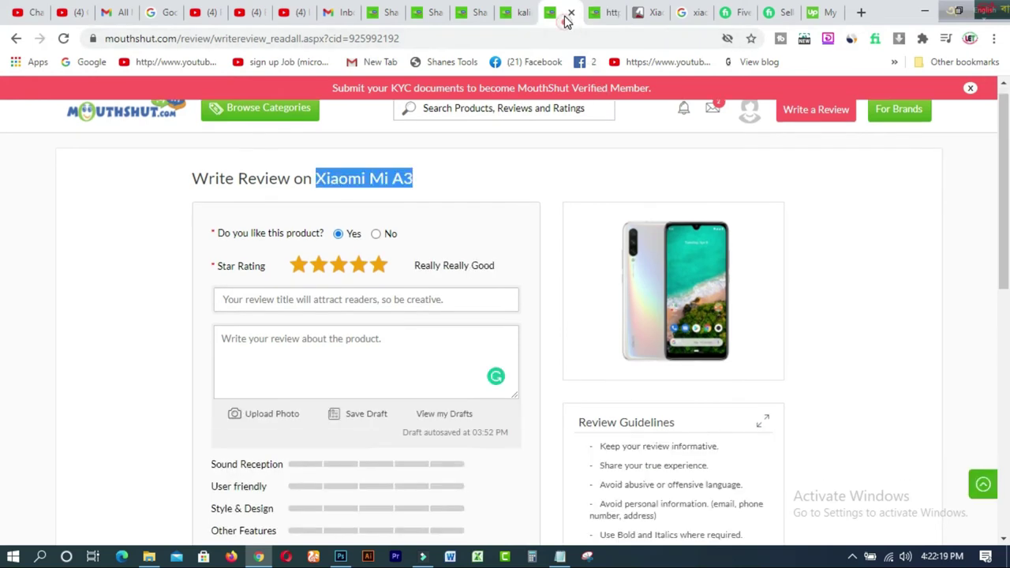
pyautogui.click(478, 18)
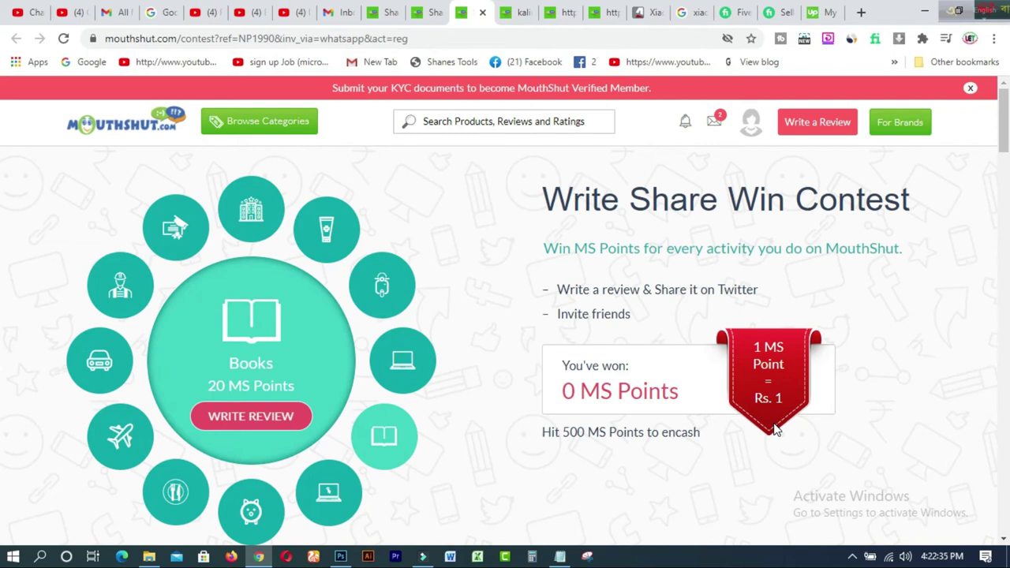
pyautogui.scroll(-1, 1005, 119)
pyautogui.moveTo(1006, 119)
pyautogui.mouseDown()
pyautogui.moveTo(1006, 270)
pyautogui.moveTo(1006, 99)
pyautogui.mouseUp()
# Open the product category list and look through the subcategories of Automotive, Employers, Health and Beauty, and Books.
pyautogui.click(272, 125)
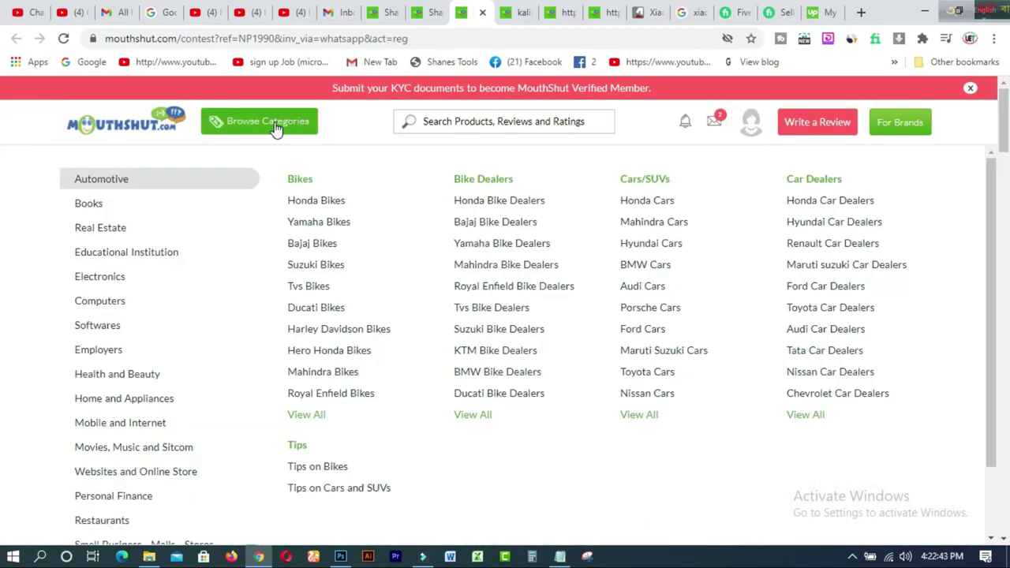
pyautogui.click(252, 129)
pyautogui.click(237, 124)
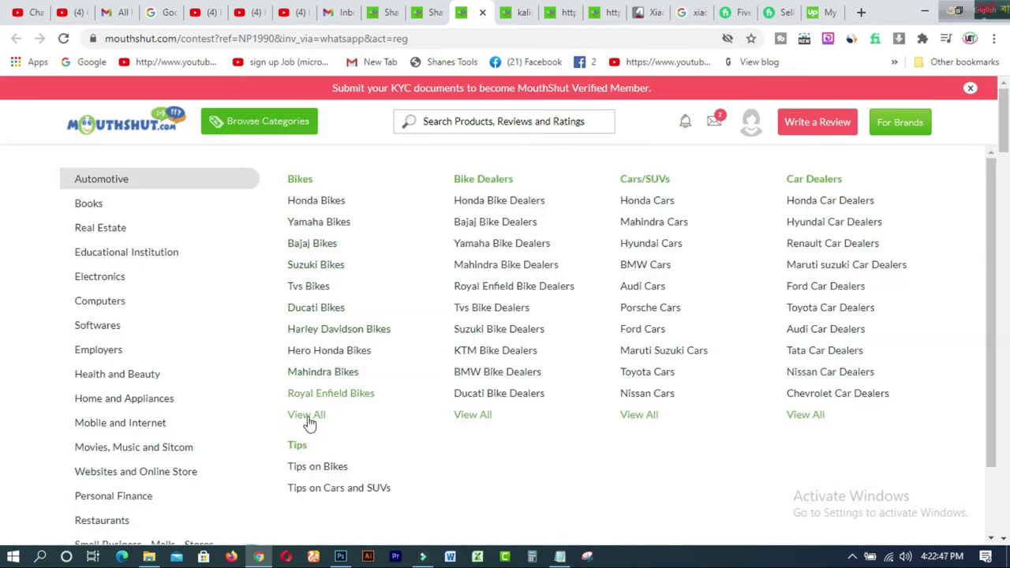
pyautogui.moveTo(106, 229)
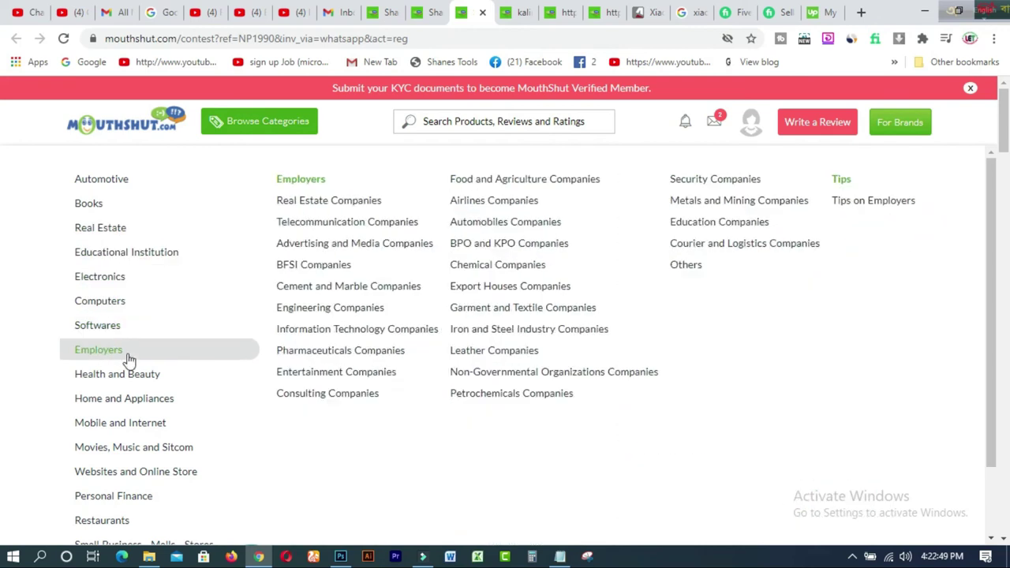
pyautogui.moveTo(131, 382)
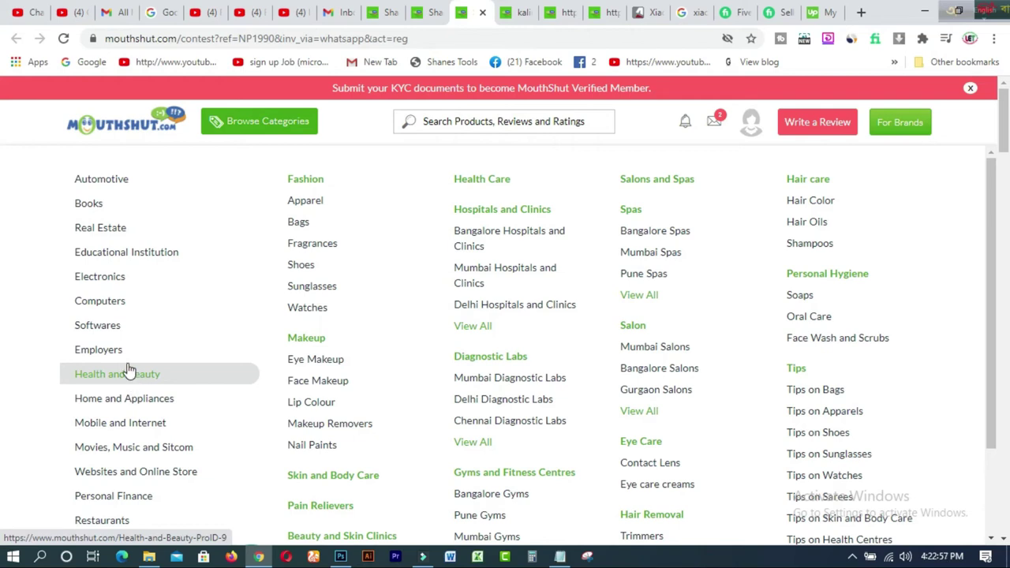
pyautogui.moveTo(92, 206)
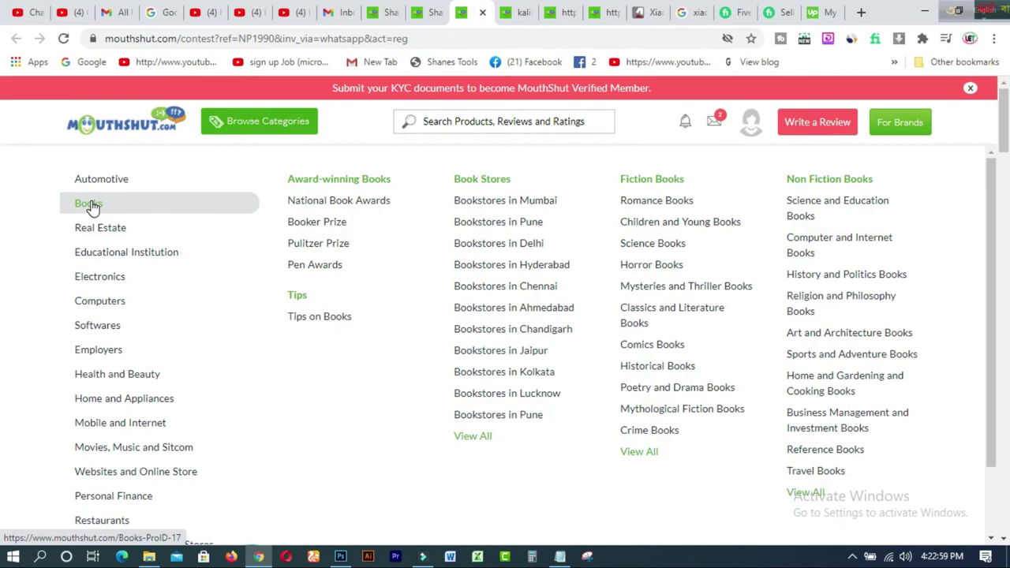